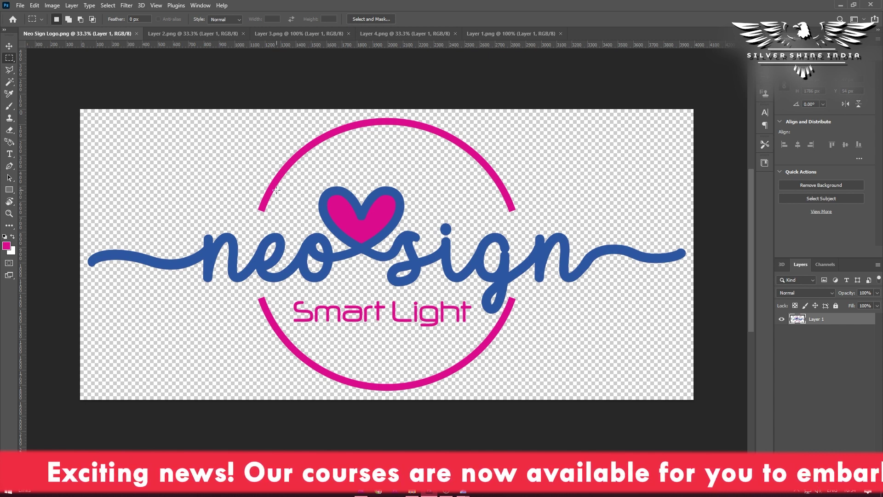
# Try selecting the logo's upper pink arc with the Rectangular Marquee and Magic Wand, and clear the selection
pyautogui.moveTo(243, 116); pyautogui.dragTo(494, 177)
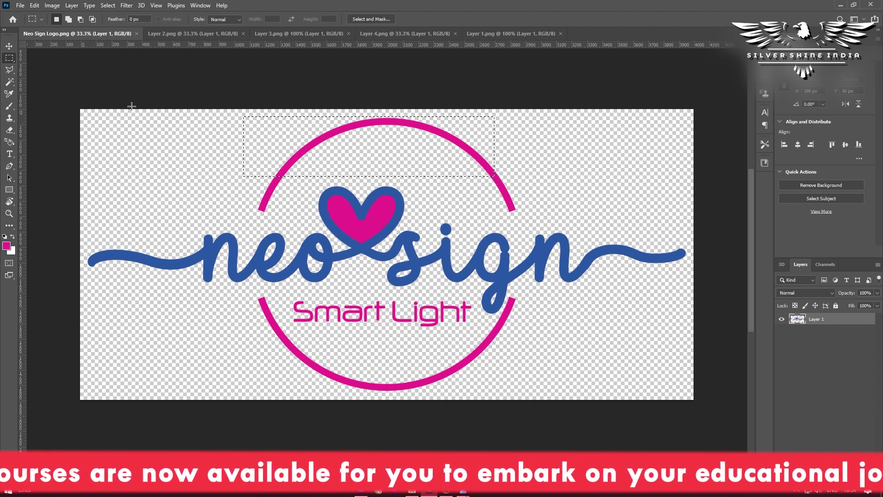
pyautogui.click(9, 85)
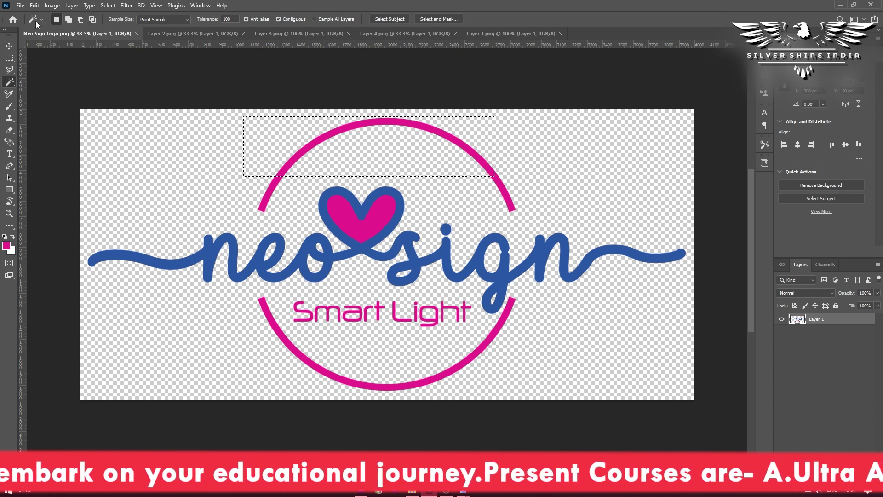
pyautogui.click(297, 156)
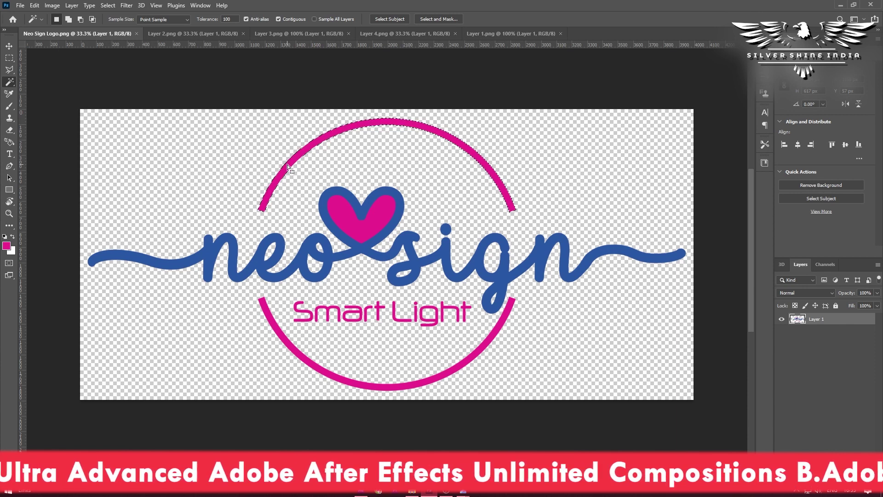
pyautogui.hotkey('ctrl', 'd')
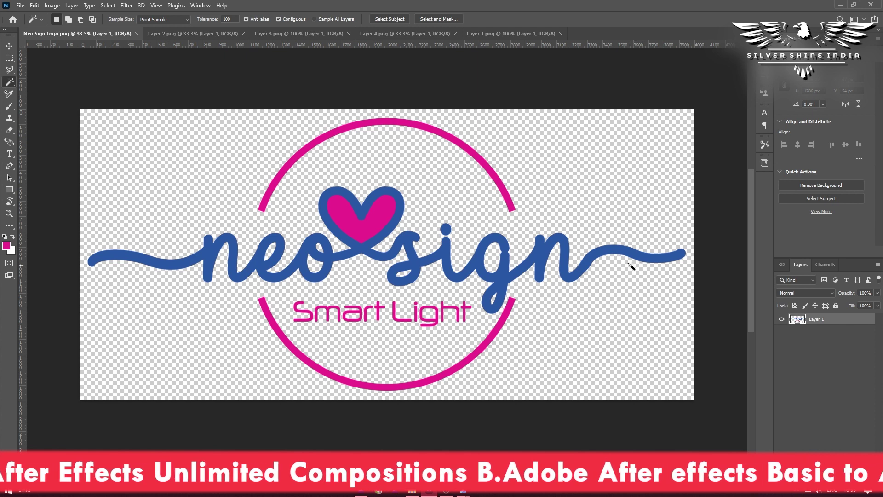
# Review the separated logo images Layer 2.png, Layer 3.png, Layer 4.png and Layer 1.png
pyautogui.click(178, 34)
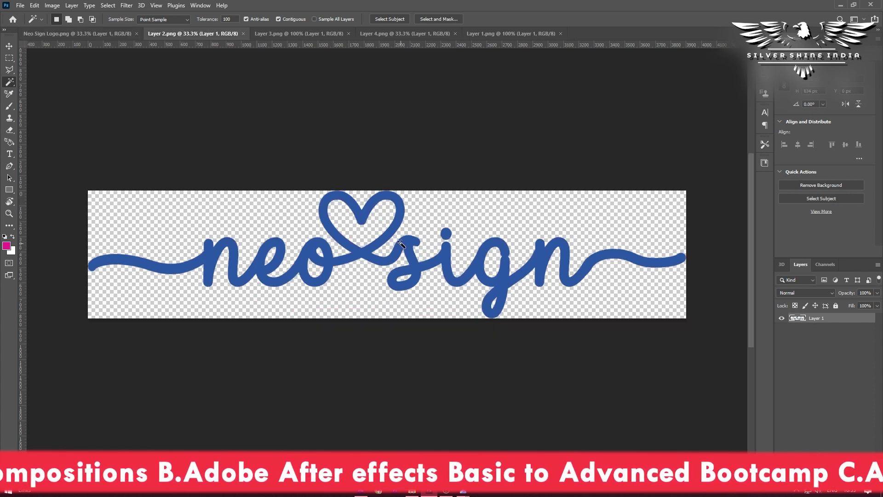
pyautogui.click(294, 33)
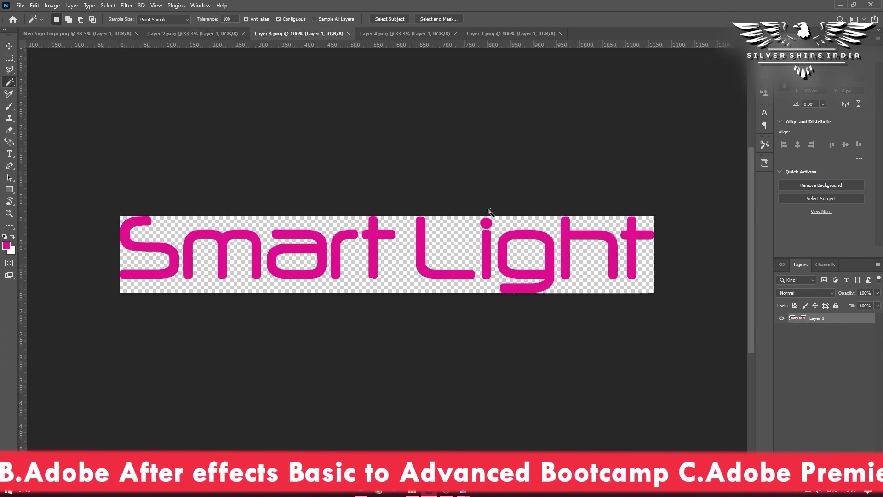
pyautogui.click(416, 34)
pyautogui.click(517, 35)
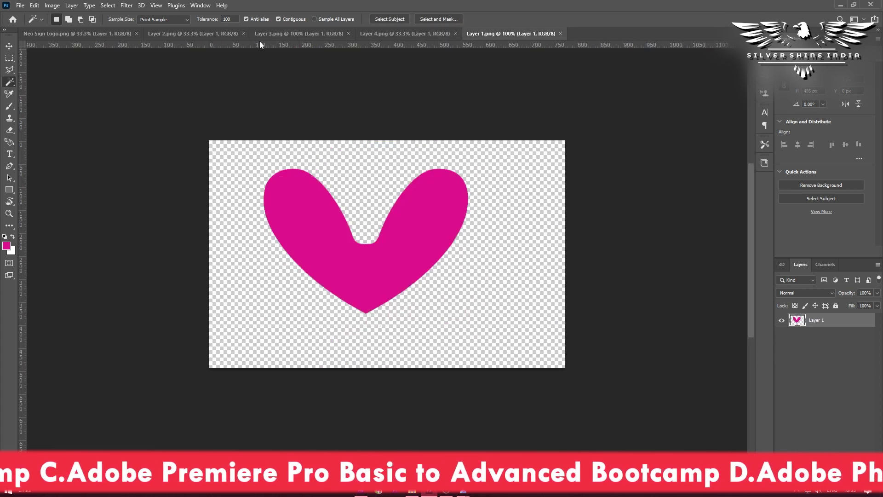
# Switch to After Effects and add Layer 1.png through Layer 4.png from the project to Comp 1
pyautogui.click(839, 6)
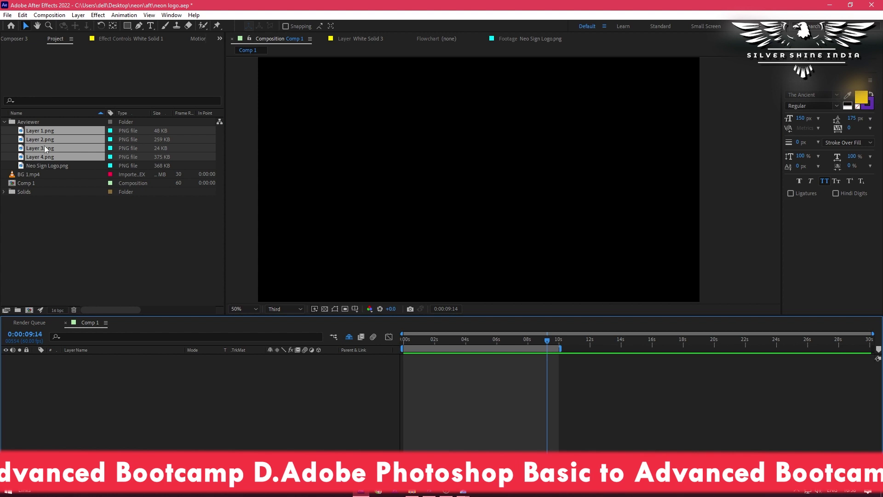
pyautogui.click(50, 237)
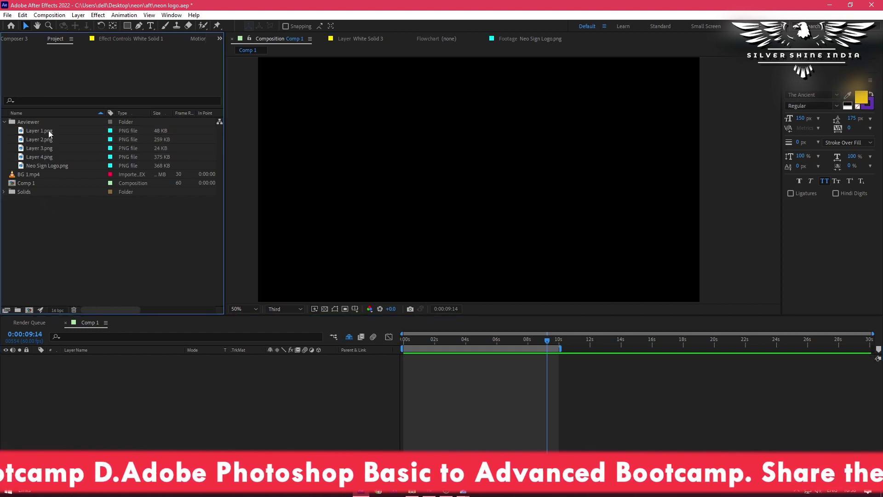
pyautogui.click(49, 130)
pyautogui.keyDown('shift'); pyautogui.click(54, 158); pyautogui.keyUp('shift')
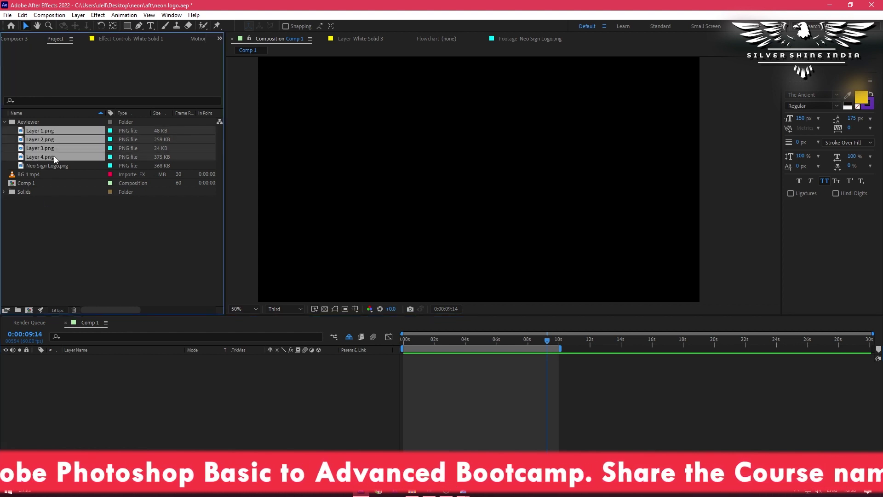
pyautogui.moveTo(46, 130); pyautogui.dragTo(110, 366)
# Scale down the logo layers: Layer 1 to 44%, Layer 2 to 46%, Layer 3 to 71% and Layer 4 to 47%
pyautogui.click(110, 360)
pyautogui.press('s')
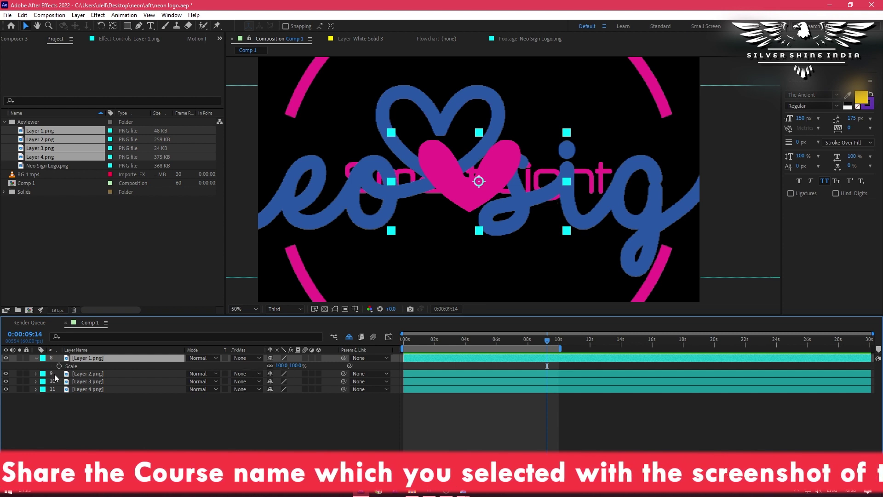
pyautogui.click(114, 383)
pyautogui.press('s')
pyautogui.moveTo(281, 389); pyautogui.dragTo(279, 366)
pyautogui.click(243, 398)
pyautogui.press('s')
pyautogui.click(232, 374)
pyautogui.press('s')
# Fit the pink heart inside the blue heart outline and set Layer 1's scale to 46%
pyautogui.click(138, 366)
pyautogui.press('.')
pyautogui.press('.')
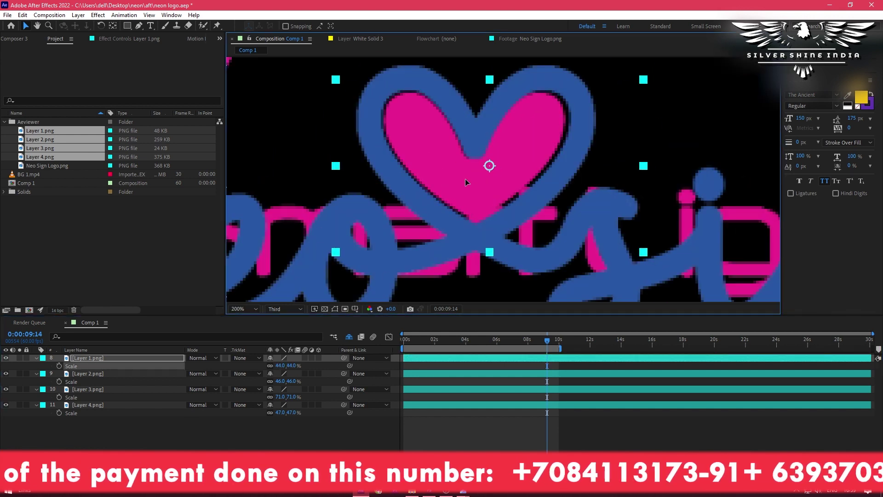
pyautogui.press(',')
pyautogui.press(',')
pyautogui.press(',')
pyautogui.press(',')
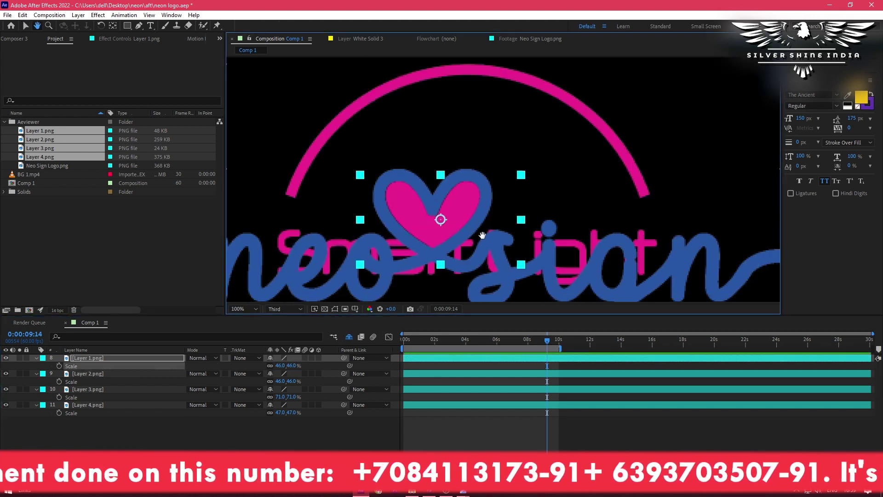
# Place the Smart Light text below the lettering at position 960, 745, and set Layer 4's scale to 46%
pyautogui.click(115, 389)
pyautogui.moveTo(280, 397); pyautogui.dragTo(282, 396)
pyautogui.moveTo(548, 188); pyautogui.dragTo(547, 234)
pyautogui.press('p')
# Auto-trace Layer 1 on the current frame using the Alpha channel with preview enabled
pyautogui.click(106, 355)
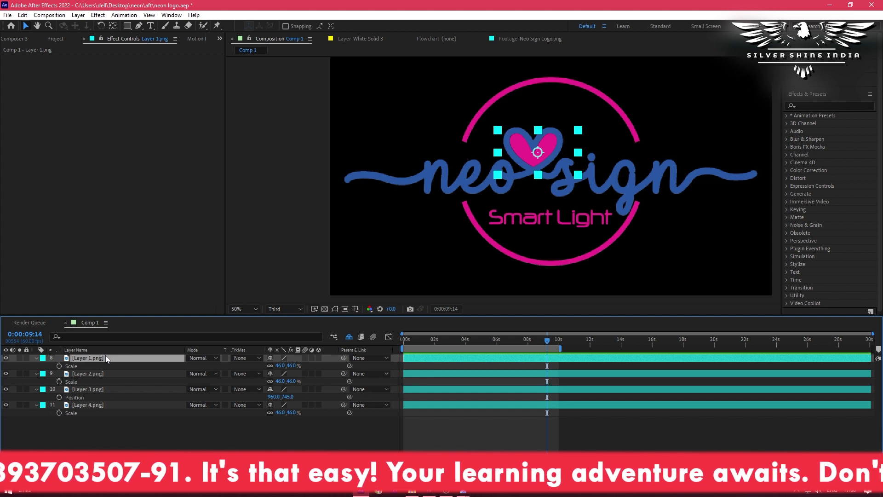
pyautogui.click(78, 16)
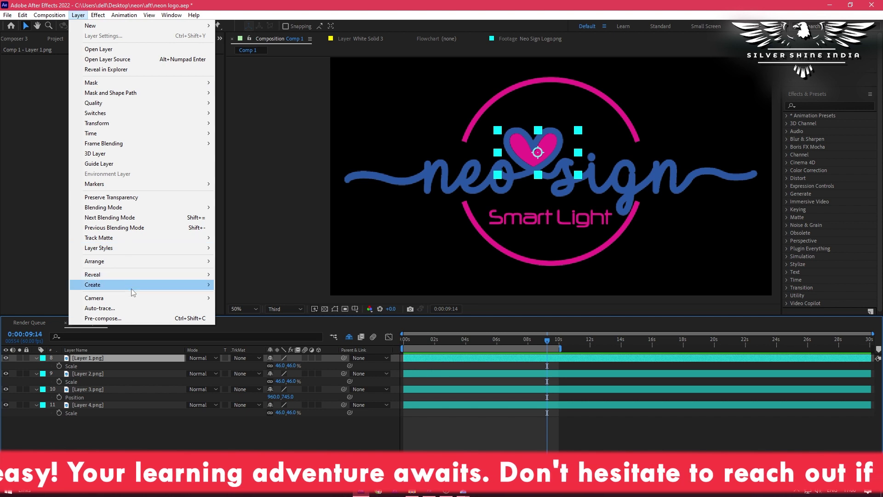
pyautogui.click(140, 308)
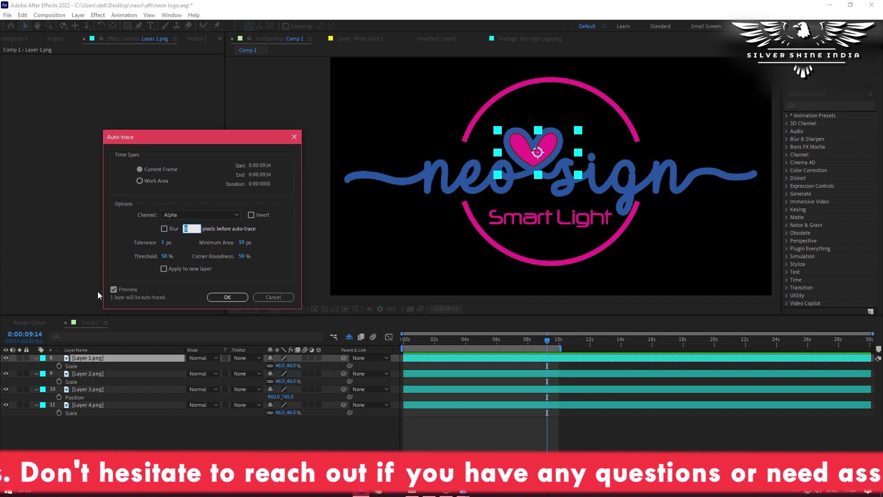
pyautogui.click(114, 289)
pyautogui.click(113, 290)
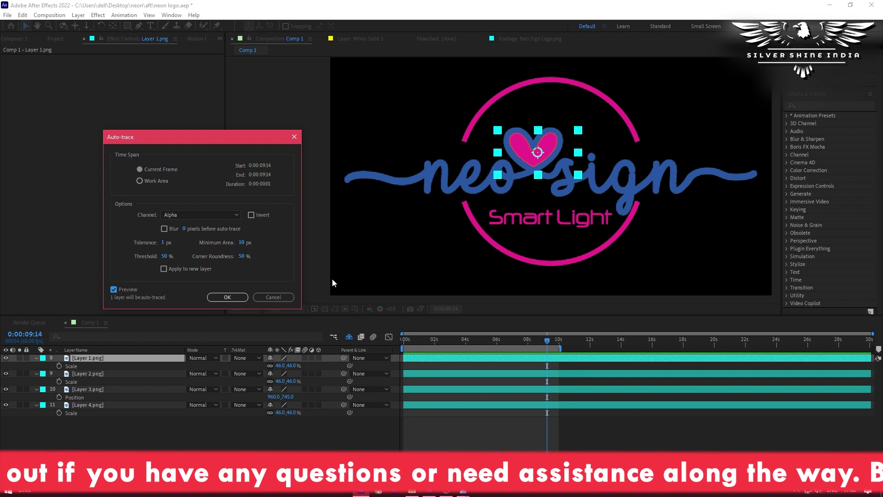
pyautogui.click(228, 297)
# Auto-trace Layers 2, 3 and 4 together to create their masks
pyautogui.click(87, 380)
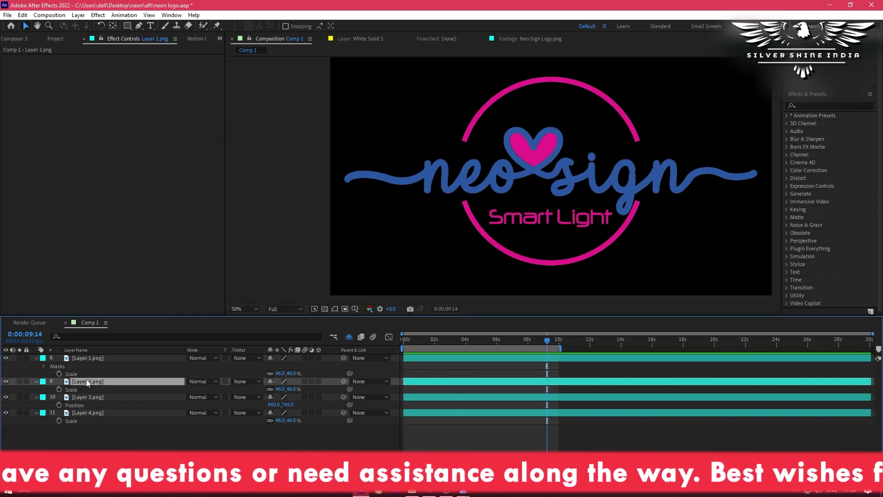
pyautogui.keyDown('shift'); pyautogui.click(92, 414); pyautogui.keyUp('shift')
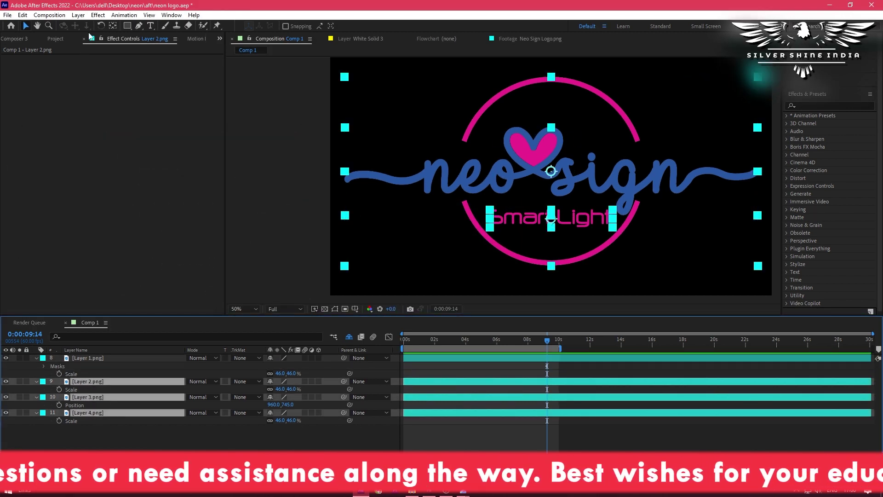
pyautogui.click(78, 15)
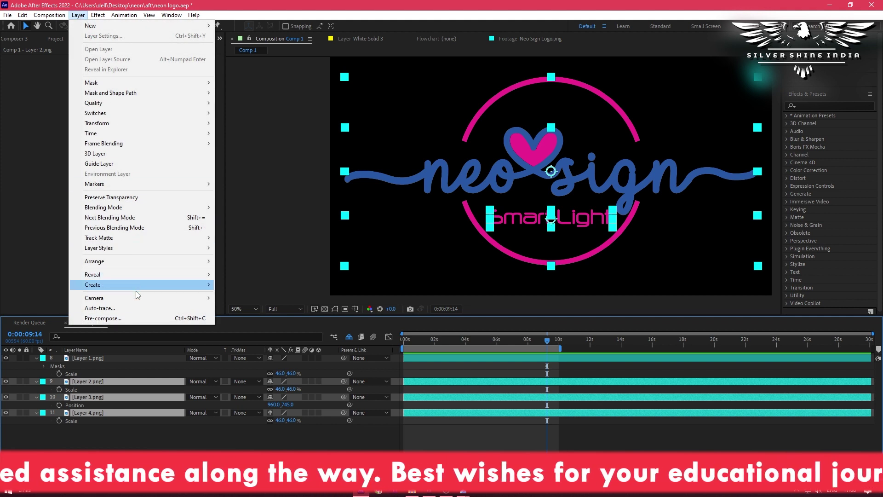
pyautogui.click(137, 307)
pyautogui.click(219, 298)
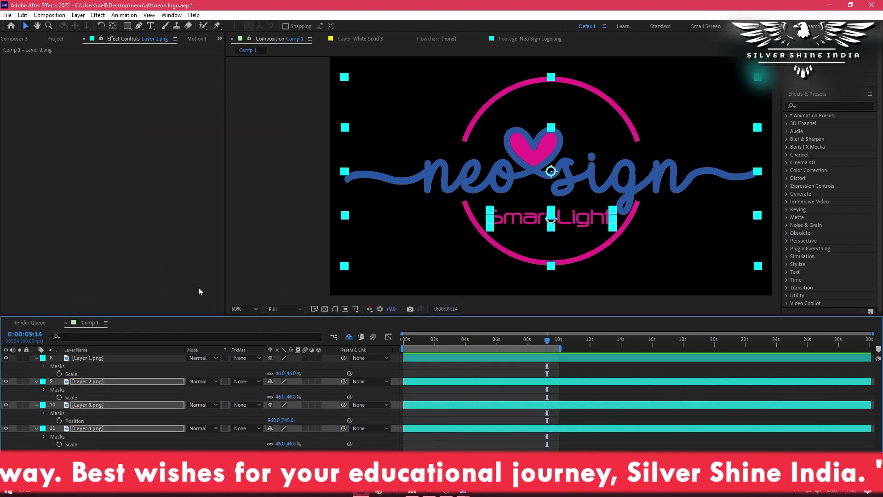
# Reveal the traced masks of all four logo layers and collapse their properties
pyautogui.keyDown('shift'); pyautogui.click(109, 361); pyautogui.keyUp('shift')
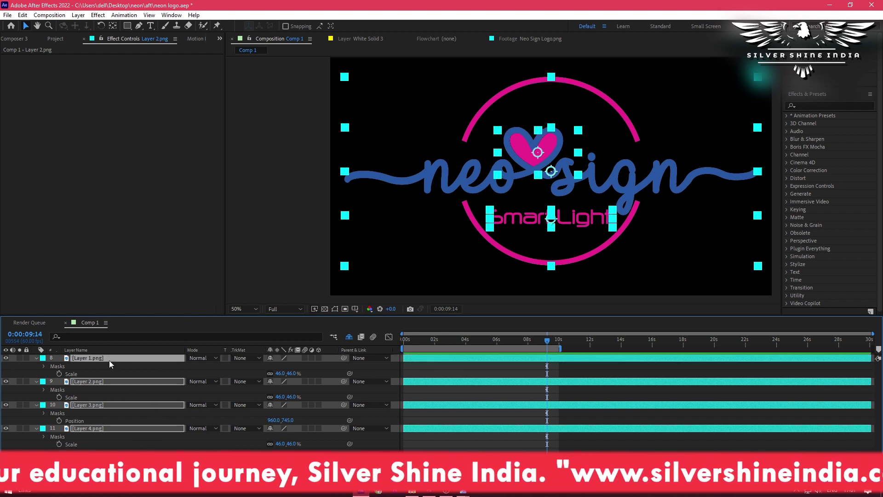
pyautogui.hotkey('alt', 'm')
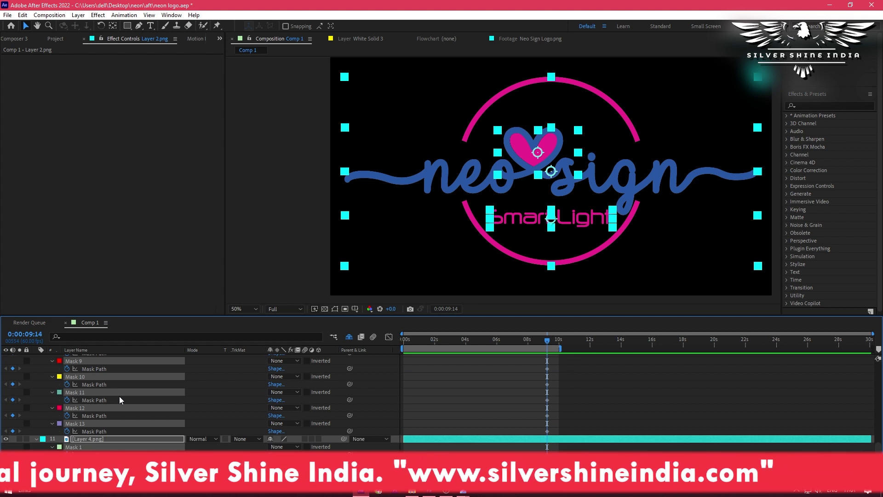
pyautogui.scroll(10, 119, 396)
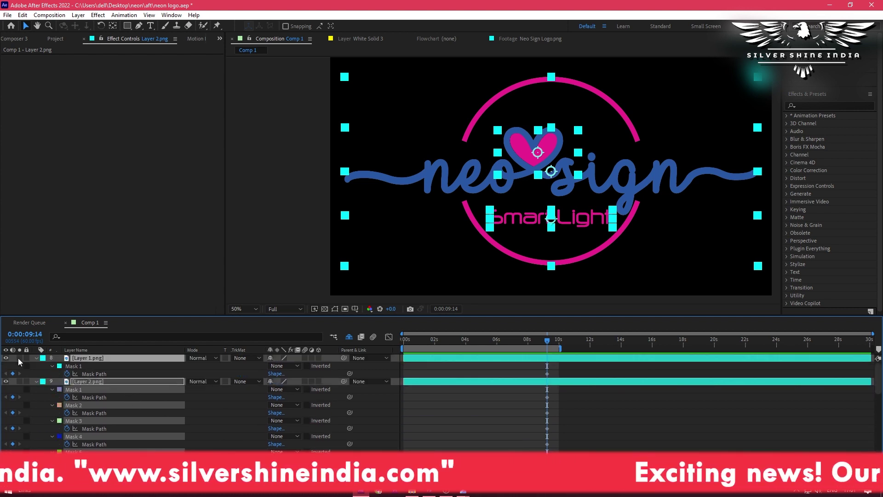
pyautogui.click(35, 358)
pyautogui.click(73, 432)
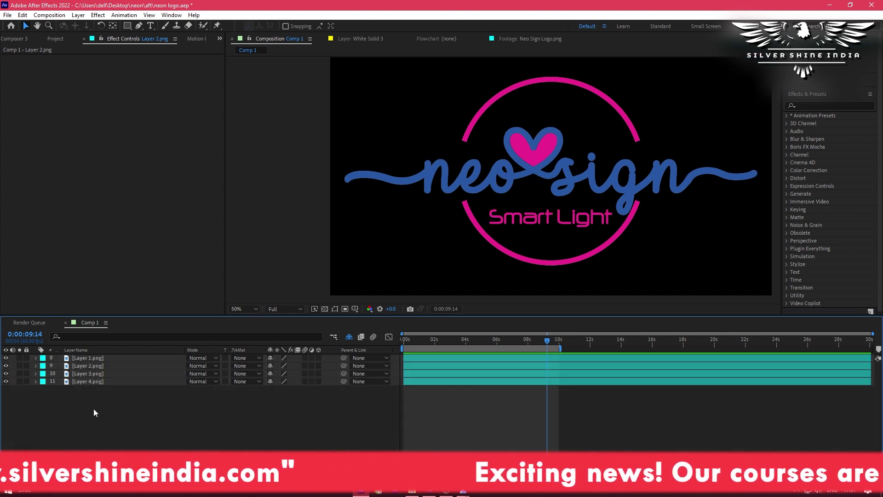
# Go through Layers 1 to 4 one by one to identify which part of the logo each holds
pyautogui.click(90, 365)
pyautogui.click(98, 358)
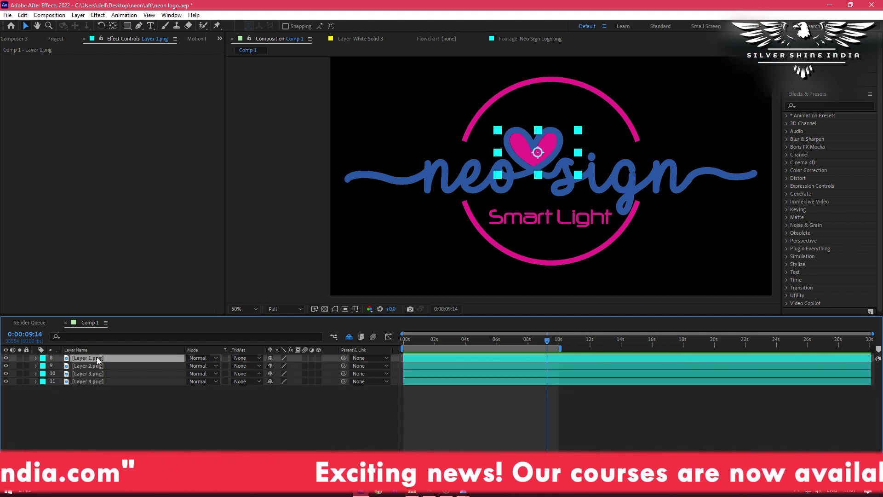
pyautogui.click(92, 366)
pyautogui.press('m')
pyautogui.press('m')
pyautogui.click(96, 373)
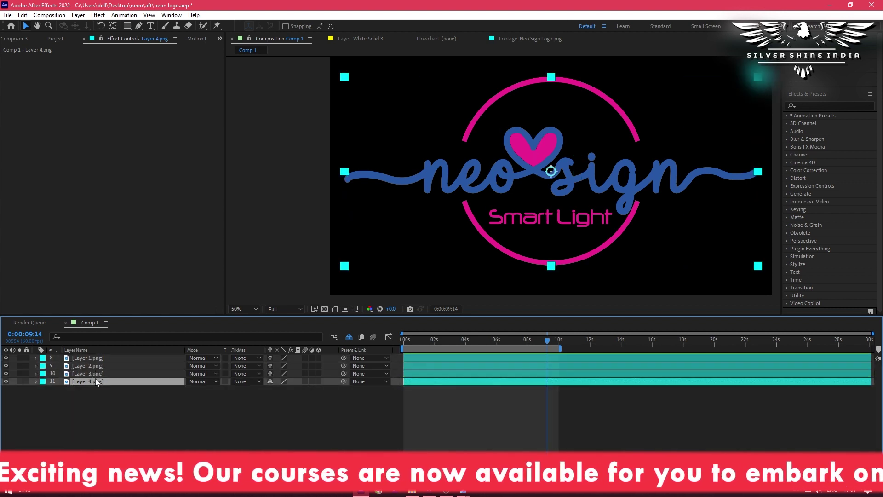
pyautogui.press('m')
pyautogui.press('m')
pyautogui.click(96, 379)
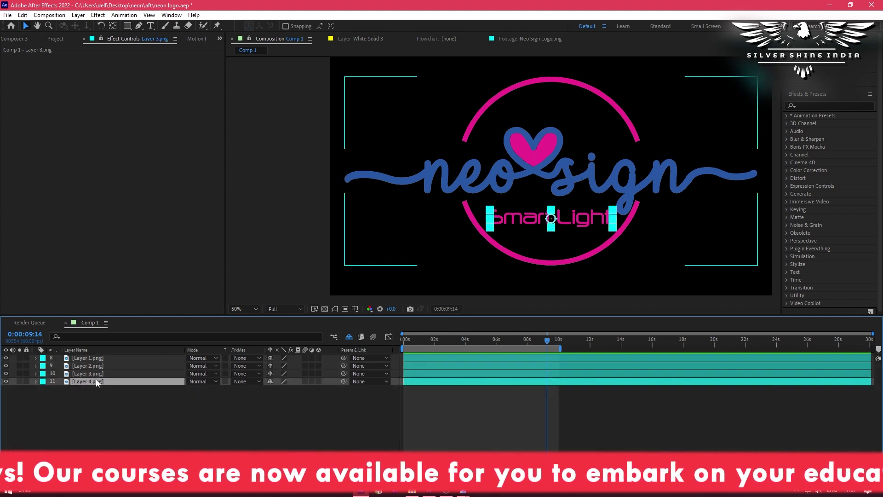
pyautogui.press('m')
pyautogui.press('m')
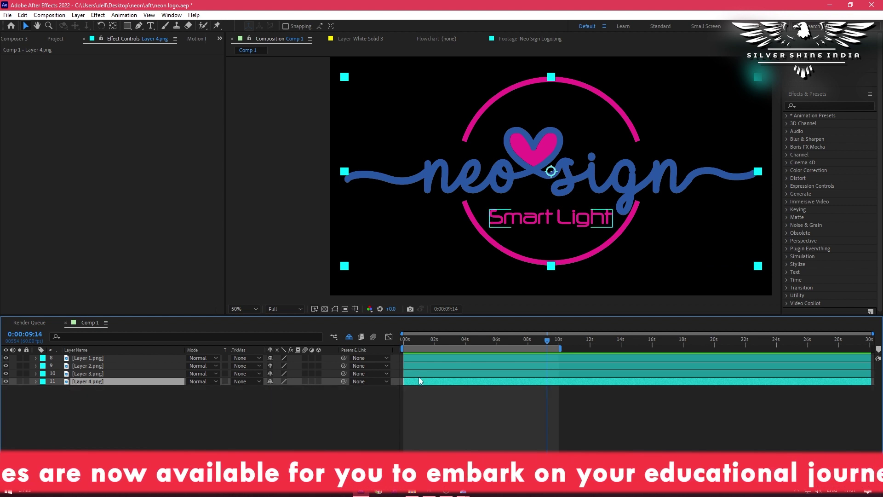
# Search the effects for "saber" and apply the Saber effect to Layer 2, the neo sign lettering
pyautogui.click(823, 104)
pyautogui.write('saber')
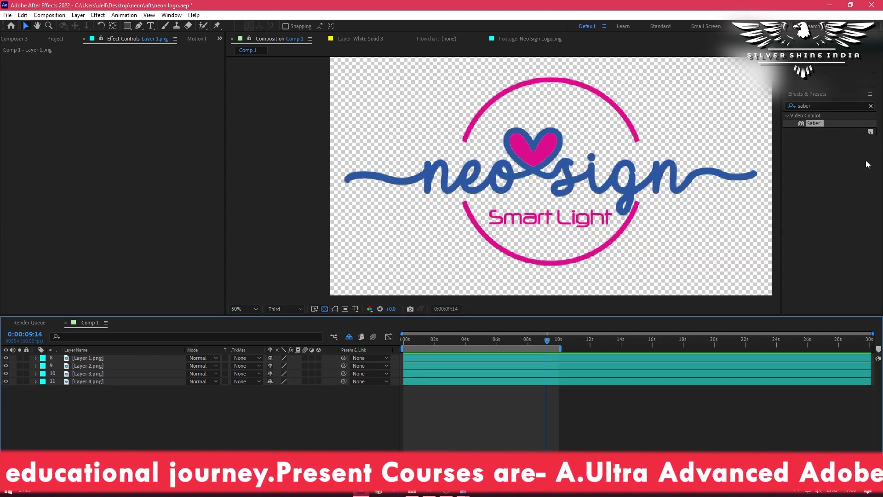
pyautogui.moveTo(823, 123); pyautogui.dragTo(283, 214)
pyautogui.moveTo(144, 332); pyautogui.dragTo(105, 365)
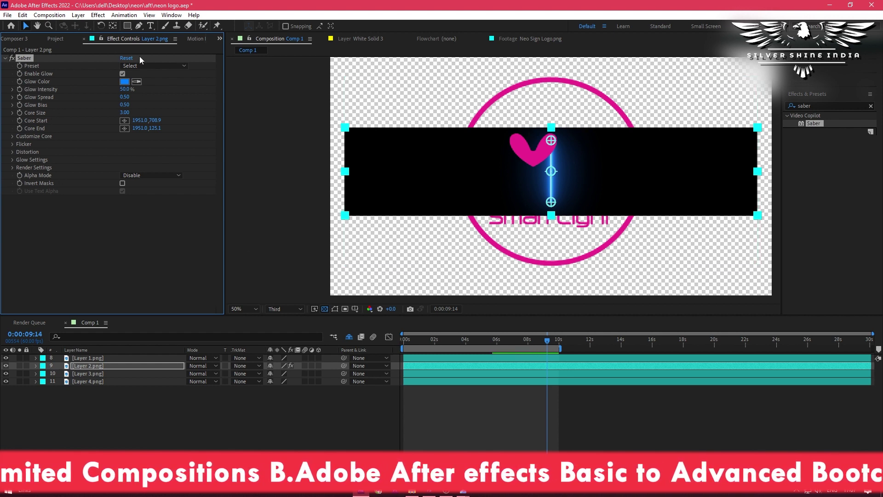
# Set Layer 2's Saber core type to Layer Masks, composite settings to Transparent, and glow intensity to 32%
pyautogui.click(13, 137)
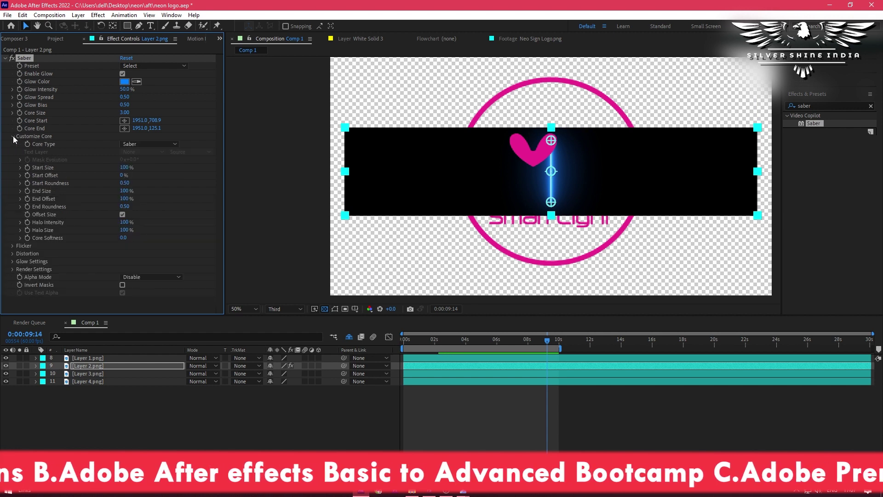
pyautogui.click(149, 144)
pyautogui.click(139, 161)
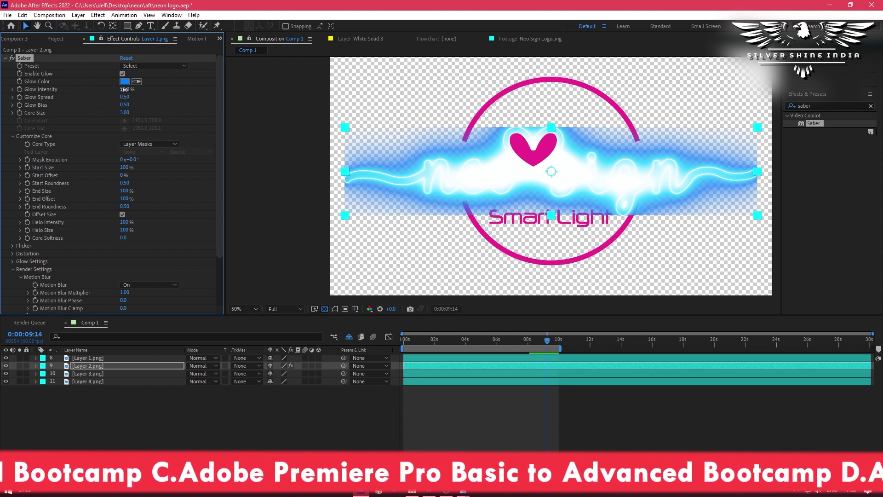
pyautogui.moveTo(118, 88); pyautogui.dragTo(113, 89)
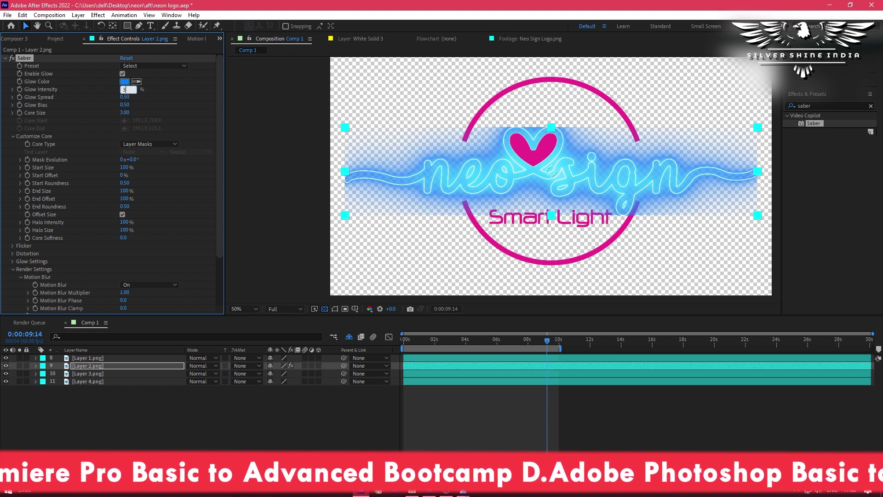
pyautogui.press('Return')
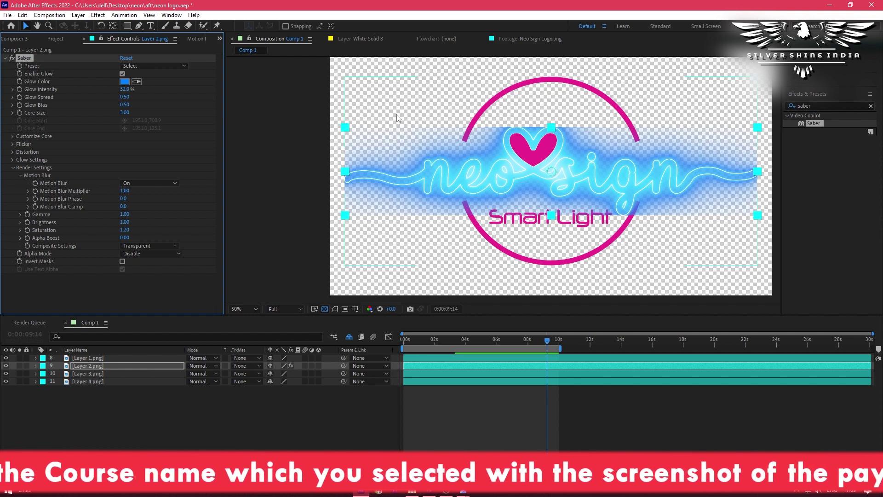
# Create a full-size black solid, 3840 x 2160 px, with its aspect ratio locked to 16:9
pyautogui.click(388, 354)
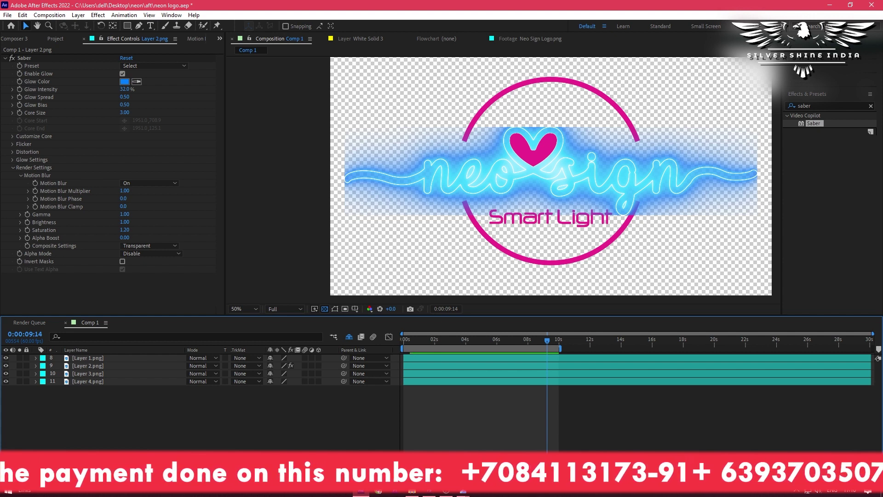
pyautogui.hotkey('ctrl', 'y')
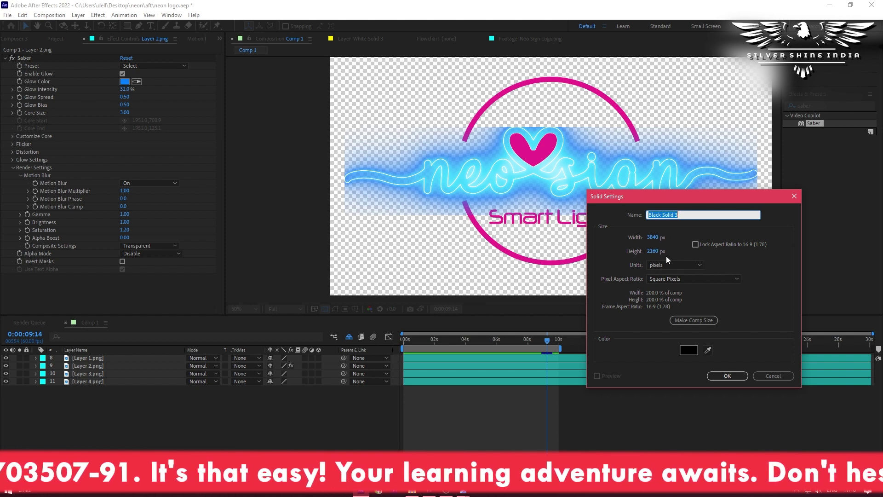
pyautogui.click(696, 244)
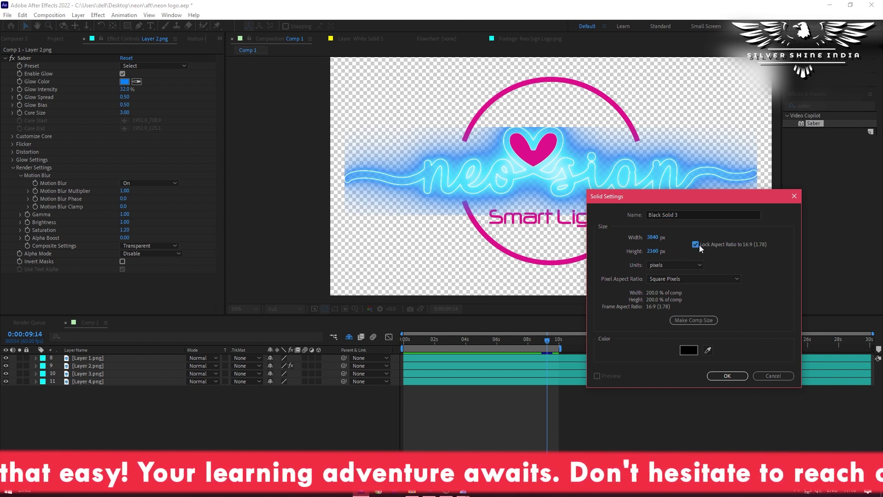
pyautogui.click(732, 373)
pyautogui.click(104, 446)
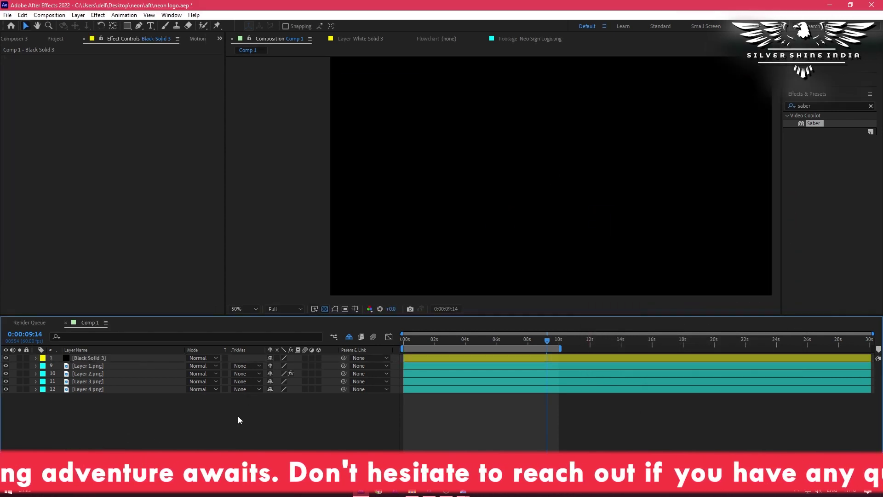
# Copy all of Layer 2's traced masks onto the new black solid and collapse Layer 2's properties
pyautogui.click(98, 365)
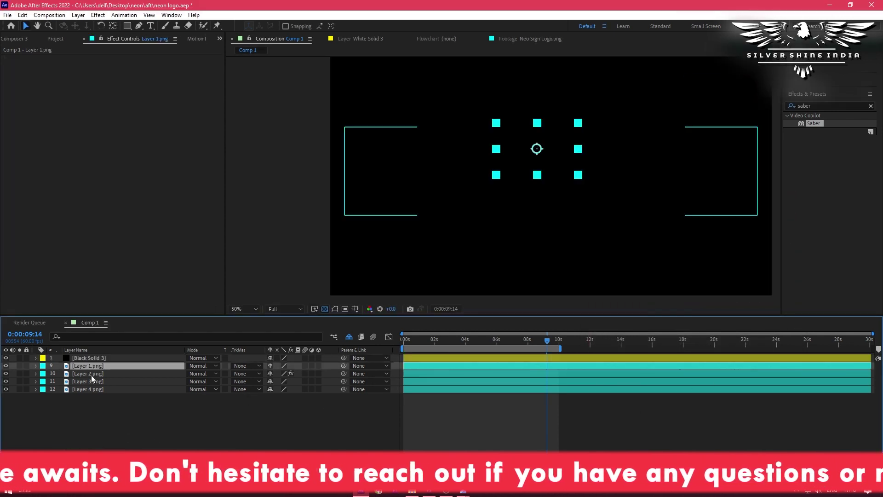
pyautogui.click(91, 374)
pyautogui.press('m')
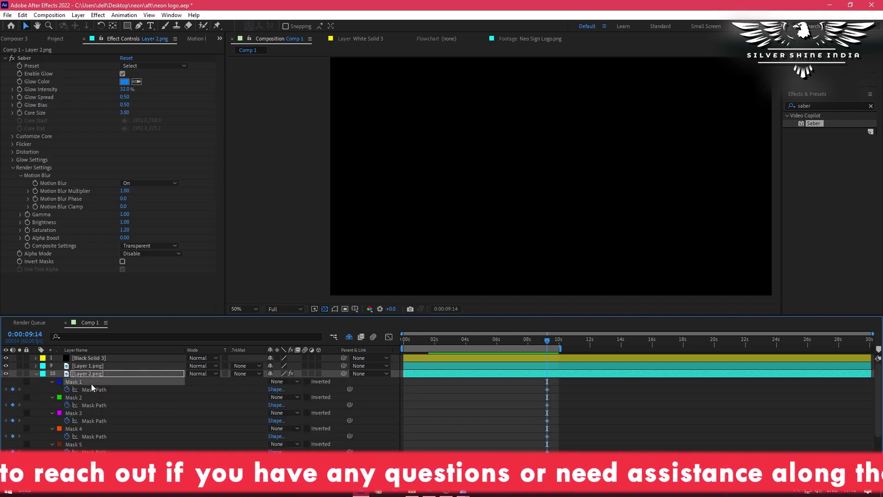
pyautogui.hotkey('ctrl', 'a')
pyautogui.scroll(-3, 94, 402)
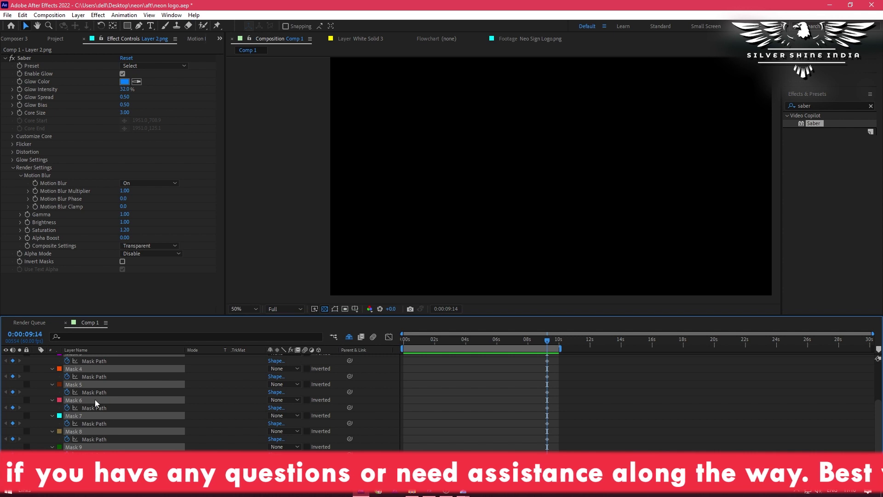
pyautogui.scroll(4, 95, 398)
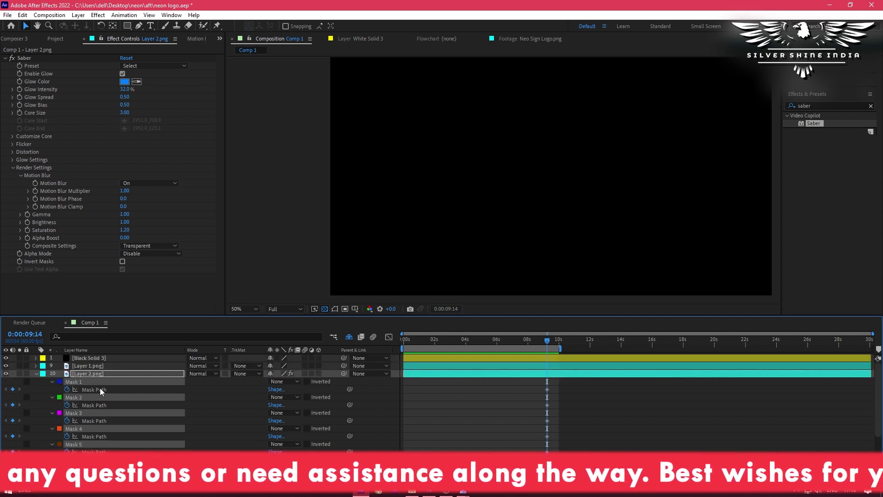
pyautogui.click(95, 357)
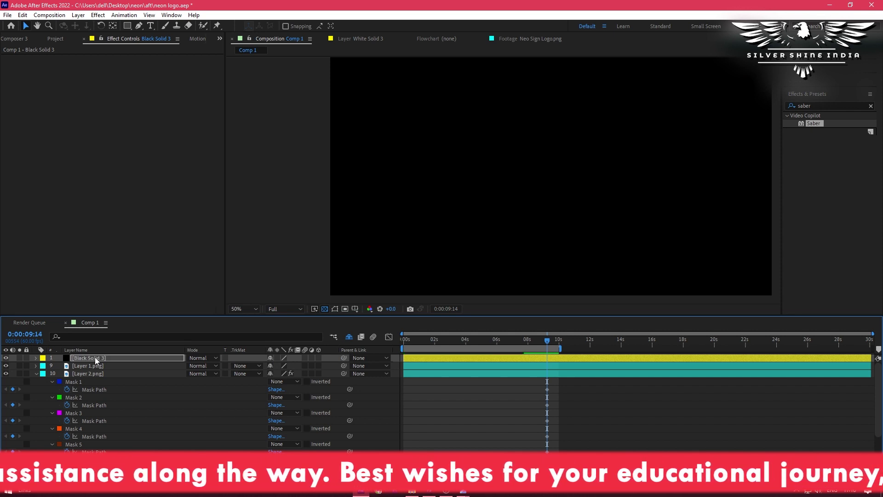
pyautogui.click(36, 373)
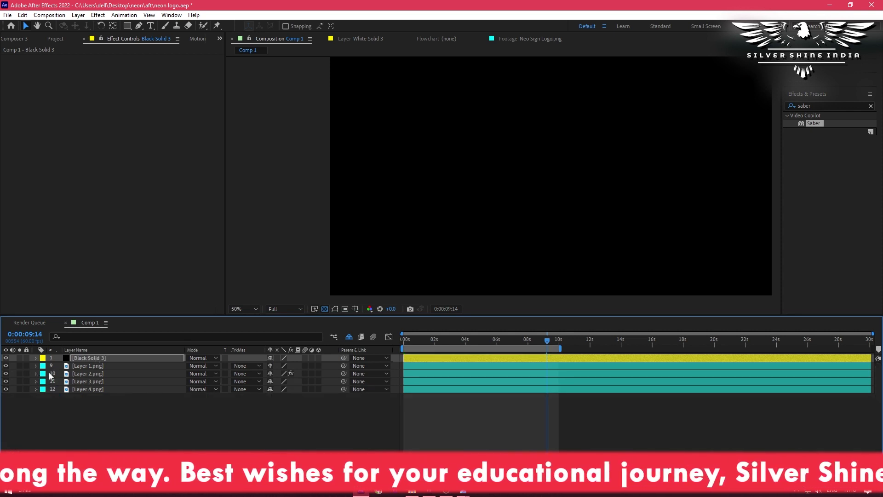
pyautogui.click(97, 355)
# Return to the first frame and hide logo Layers 1 to 4
pyautogui.press('Home')
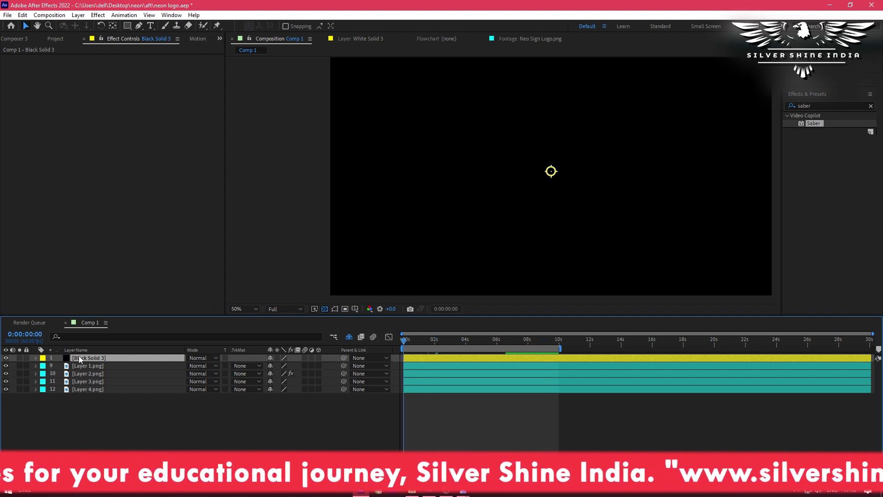
pyautogui.click(82, 365)
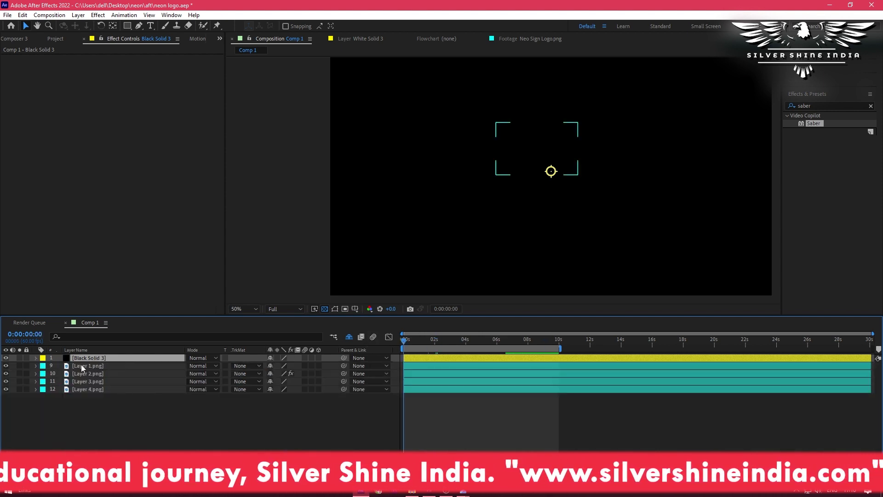
pyautogui.click(5, 367)
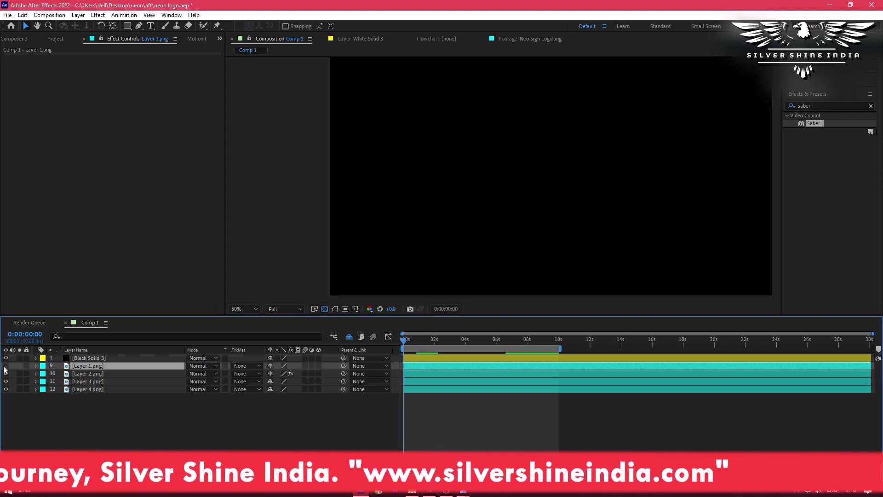
pyautogui.moveTo(5, 366); pyautogui.dragTo(6, 390)
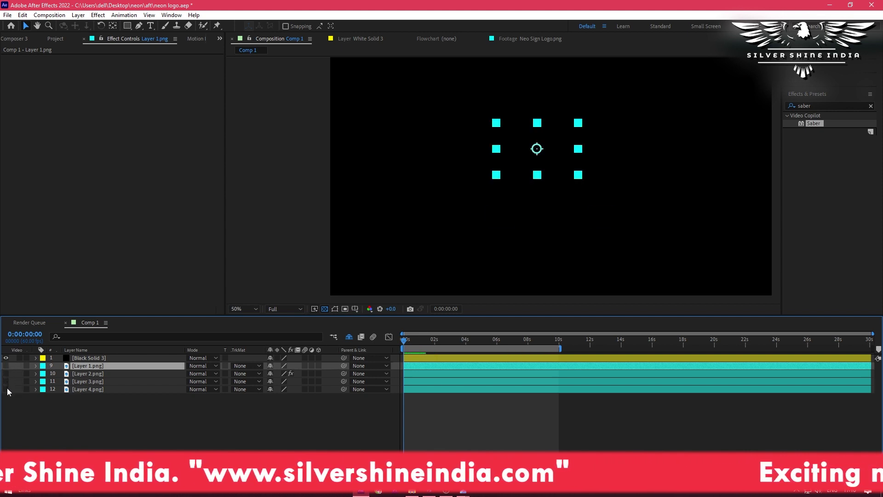
# Open the black solid in its own layer view with the whole frame in sight
pyautogui.click(90, 358)
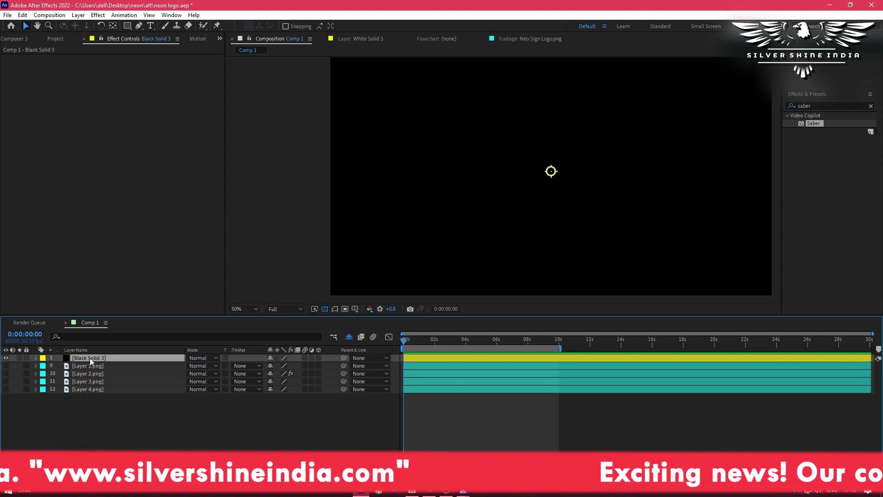
pyautogui.doubleClick(542, 358)
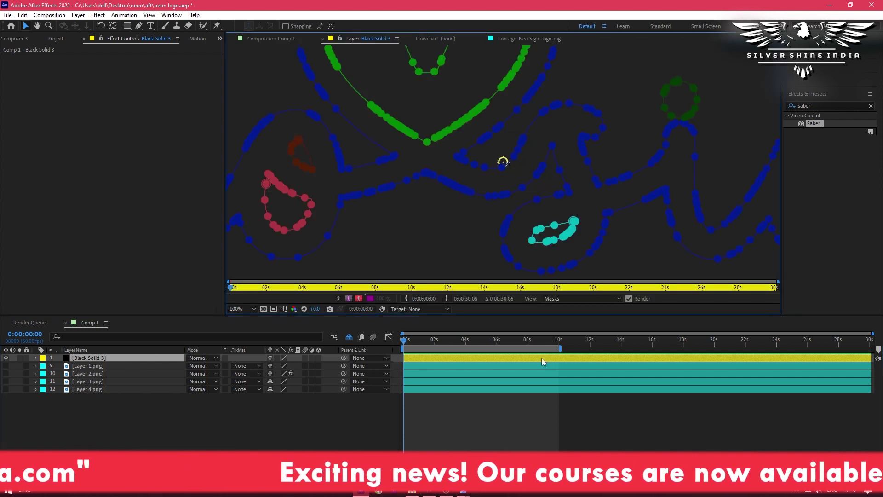
pyautogui.press(',')
pyautogui.press(',')
pyautogui.press(',')
pyautogui.press(',')
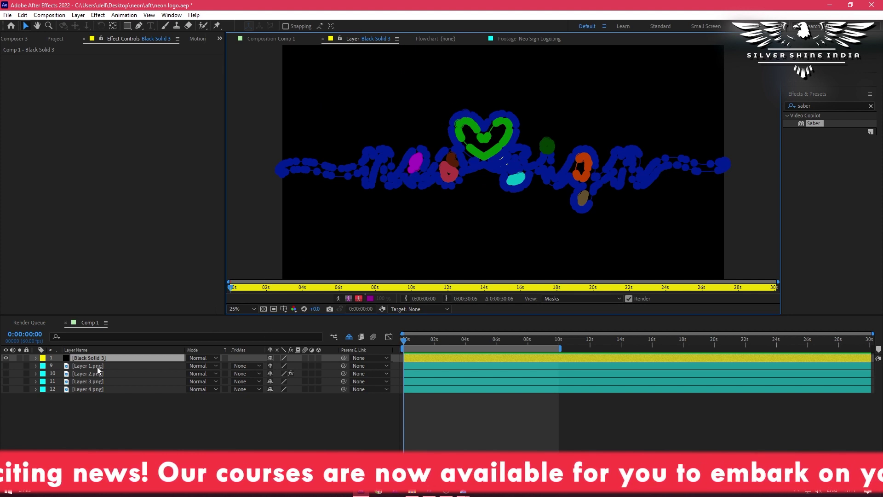
# Free-transform all masks of the black solid together, scaling them down proportionally and centring them in the frame
pyautogui.press('m')
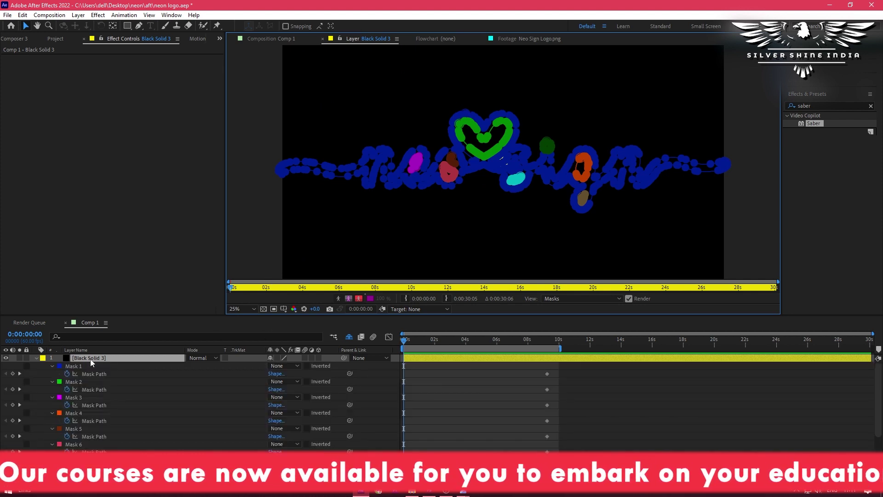
pyautogui.click(88, 366)
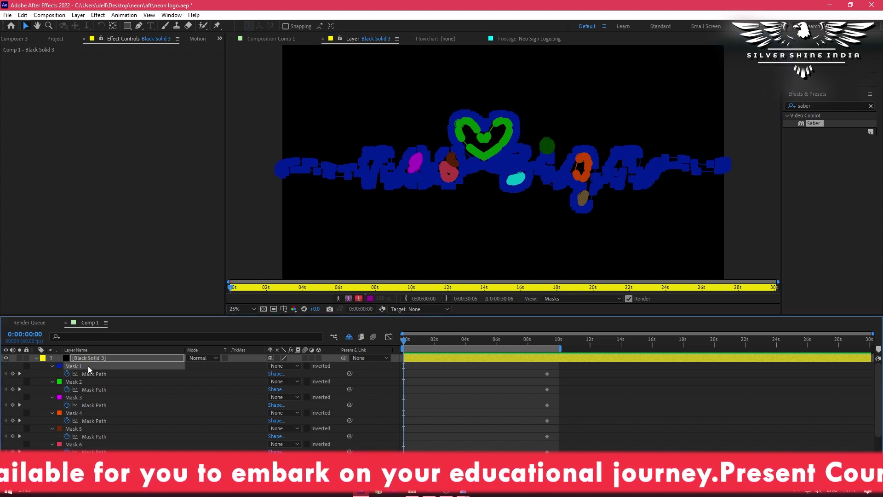
pyautogui.hotkey('ctrl', 'a')
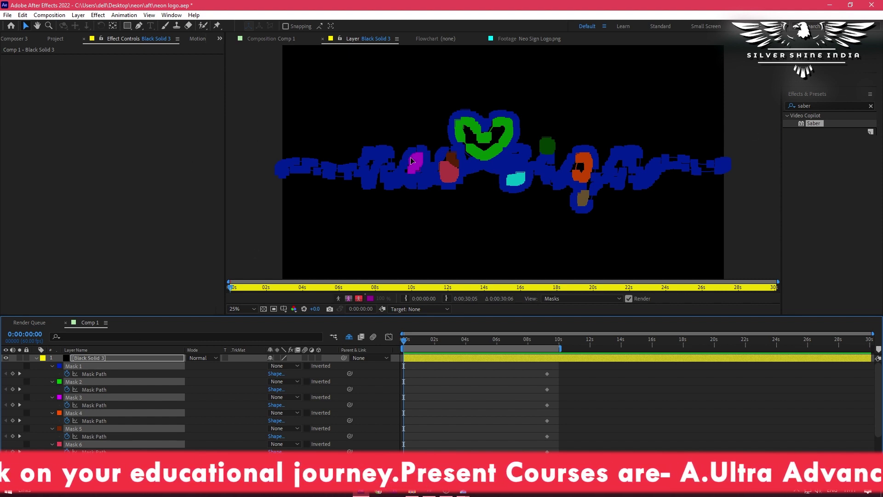
pyautogui.scroll(4, 366, 175)
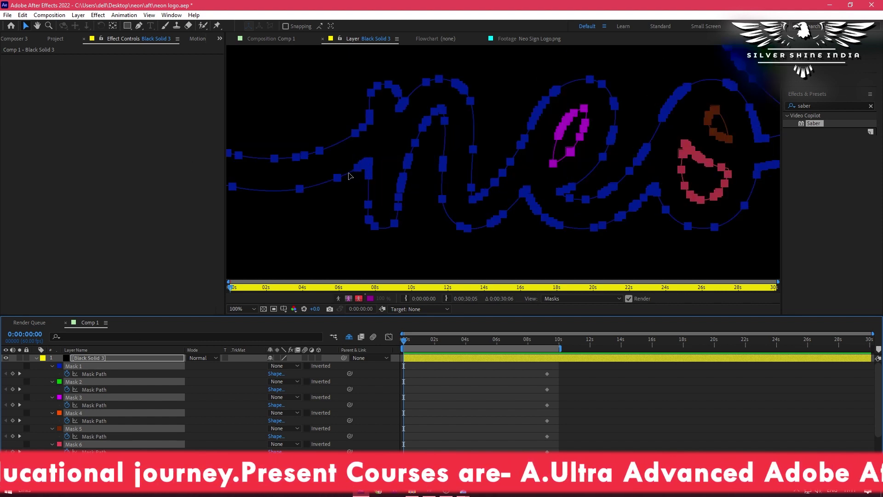
pyautogui.scroll(-1, 350, 176)
pyautogui.hotkey('ctrl', 't')
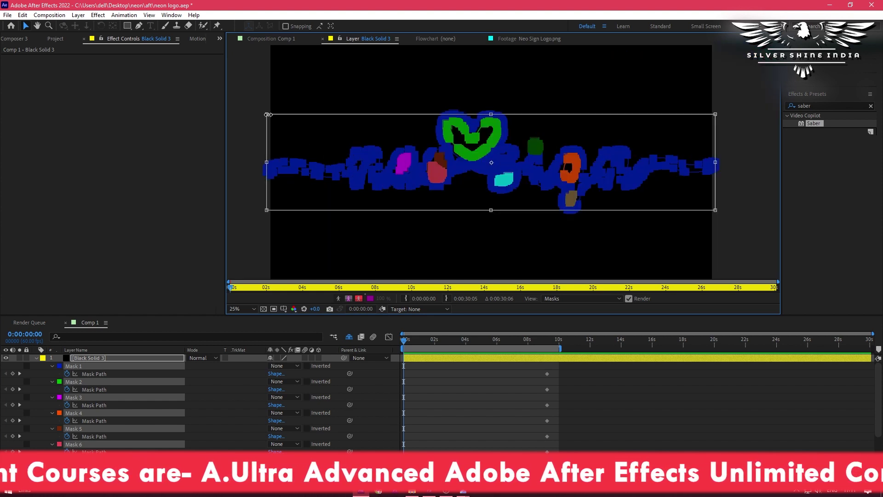
pyautogui.moveTo(268, 115); pyautogui.dragTo(408, 127)
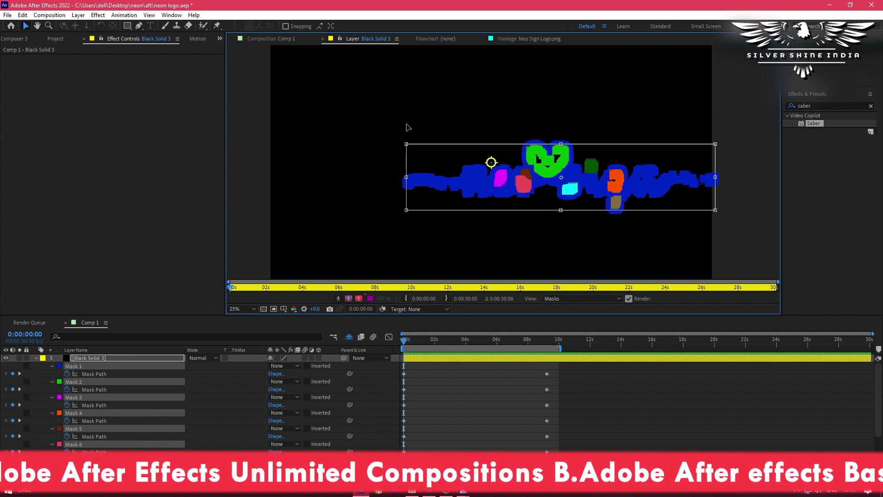
pyautogui.moveTo(425, 162); pyautogui.dragTo(364, 149)
pyautogui.click(38, 368)
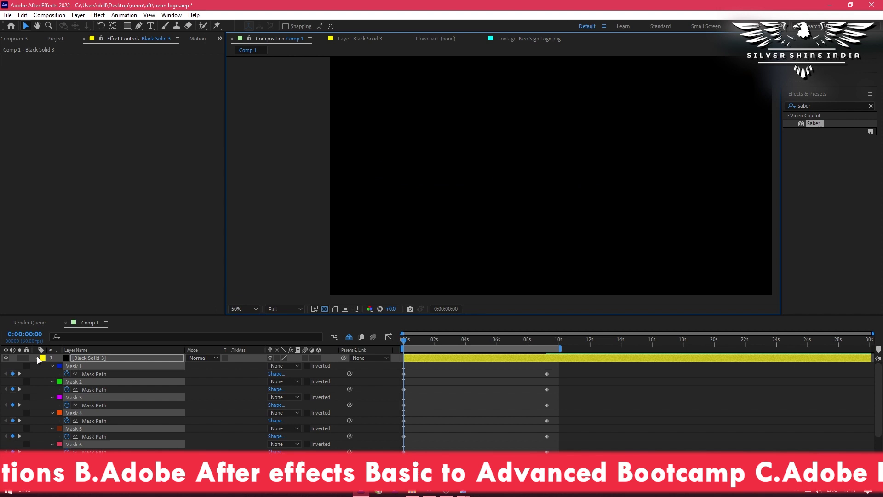
pyautogui.click(37, 358)
# Apply the Saber effect to the black solid with core type Layer Masks and glow intensity 22%
pyautogui.moveTo(826, 123); pyautogui.dragTo(100, 355)
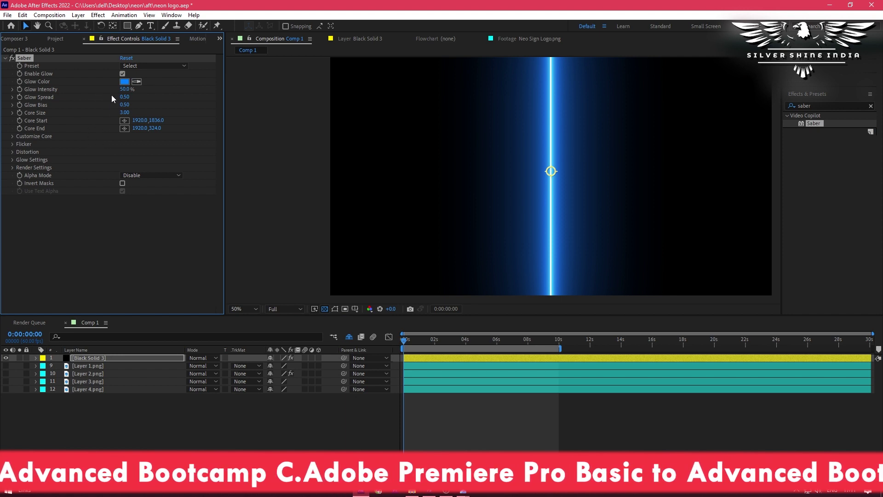
pyautogui.click(12, 137)
pyautogui.click(167, 145)
pyautogui.click(156, 167)
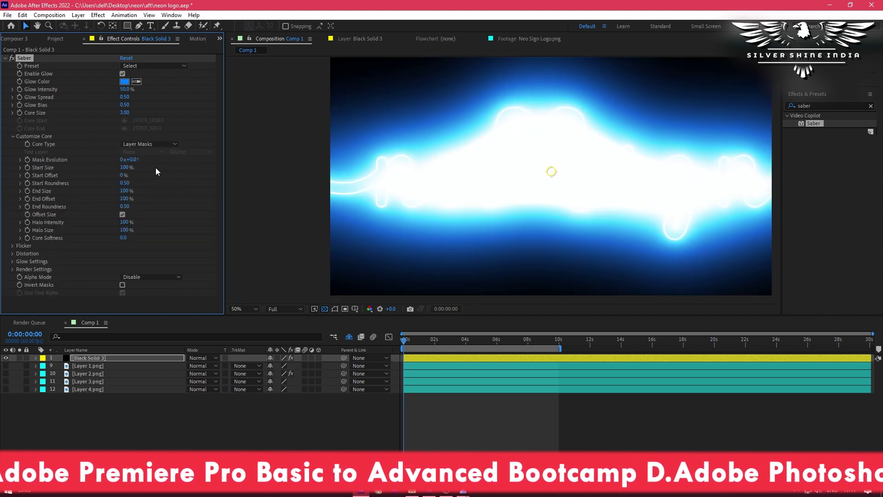
pyautogui.click(124, 89)
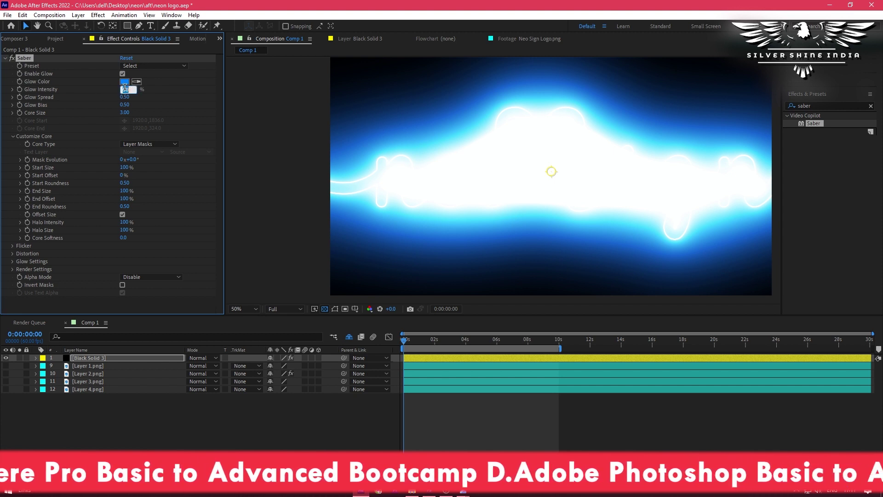
pyautogui.write('22')
pyautogui.press('Return')
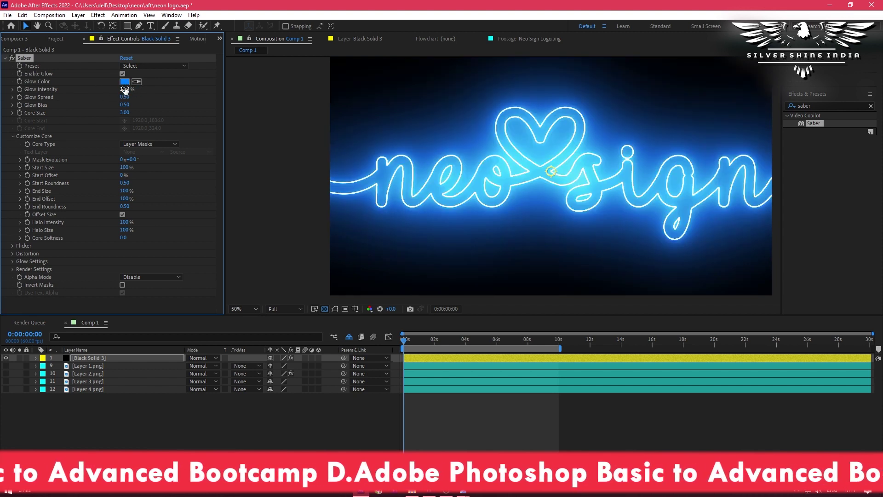
# Scale the black solid to 50% so that the whole lettering fits the composition, and collapse the open properties
pyautogui.press(',')
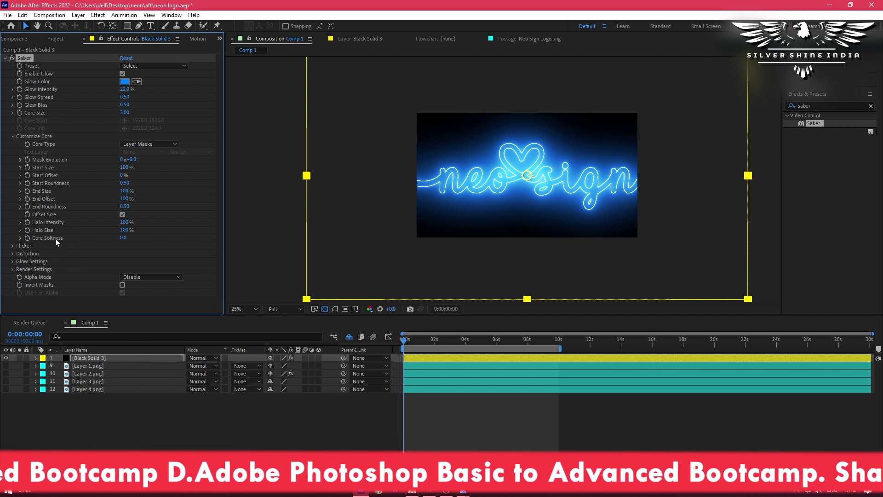
pyautogui.click(102, 358)
pyautogui.press('s')
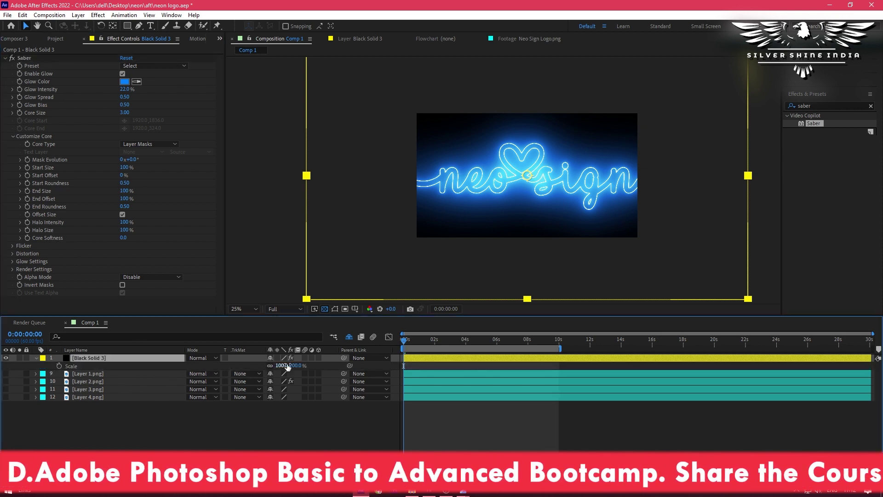
pyautogui.moveTo(282, 367); pyautogui.dragTo(264, 373)
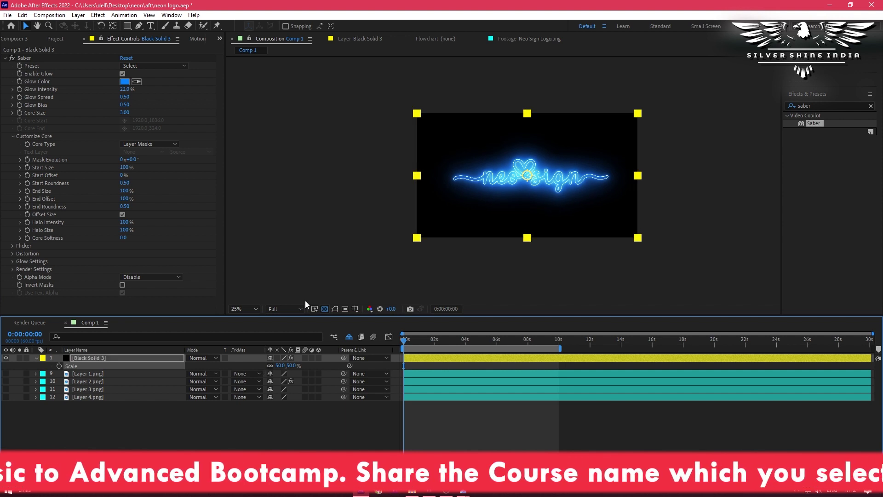
pyautogui.scroll(2, 490, 182)
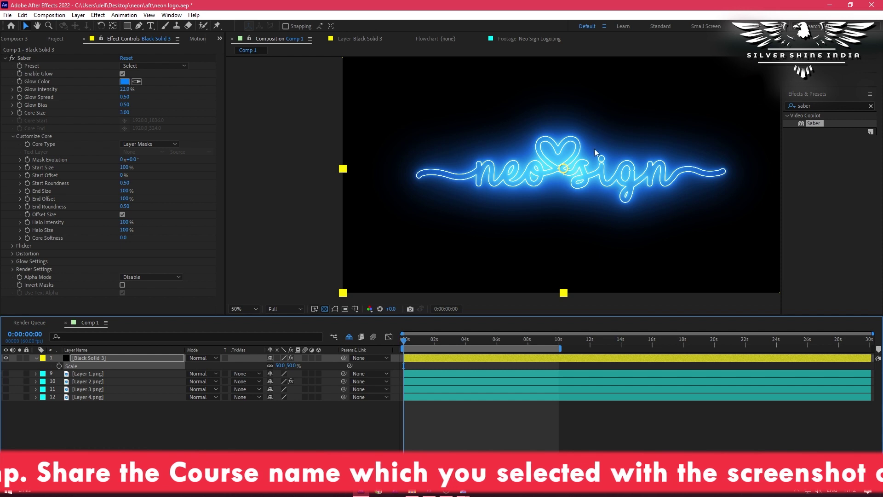
pyautogui.click(12, 136)
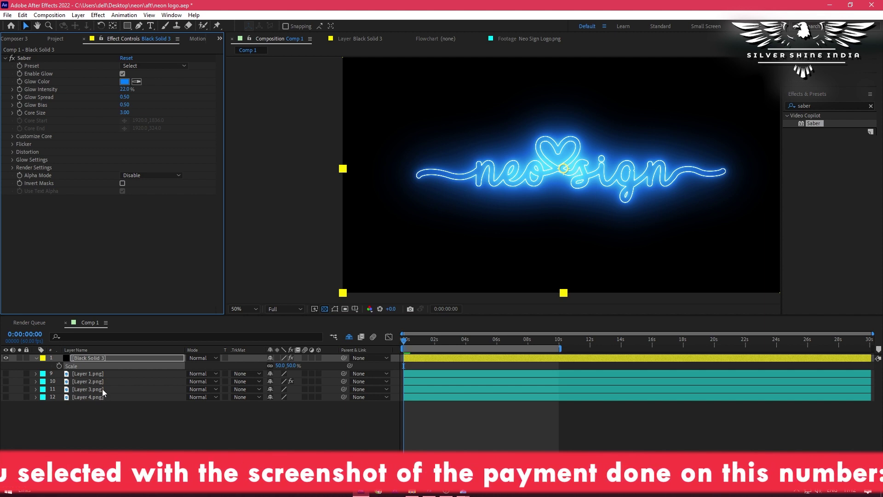
pyautogui.press('s')
# Reveal the traced masks of Layer 2.png to review them, and collapse the layer again
pyautogui.click(96, 374)
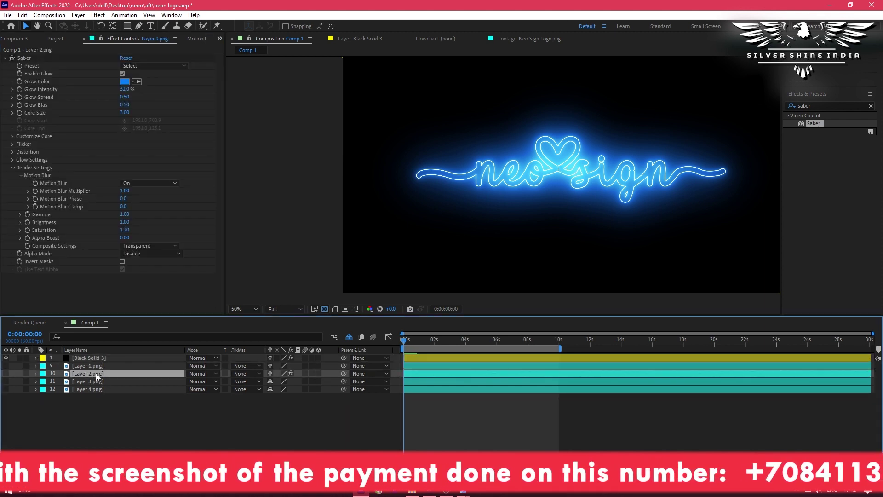
pyautogui.press('m')
pyautogui.click(87, 382)
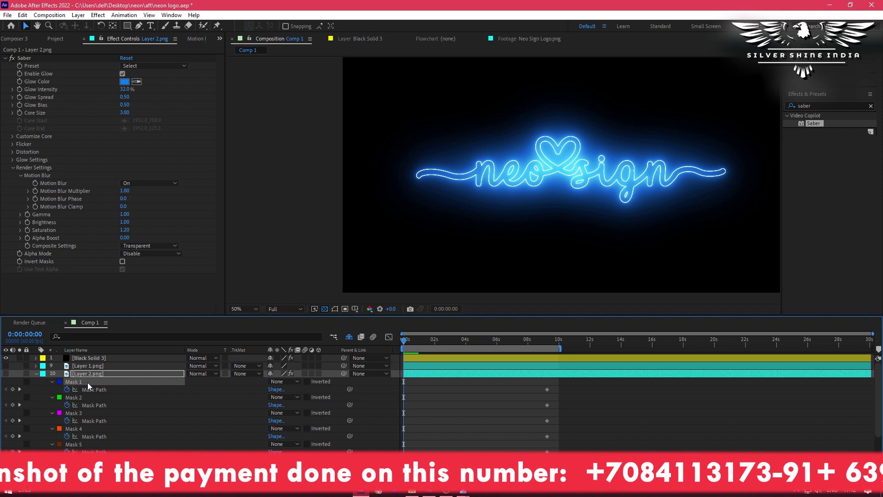
pyautogui.click(35, 374)
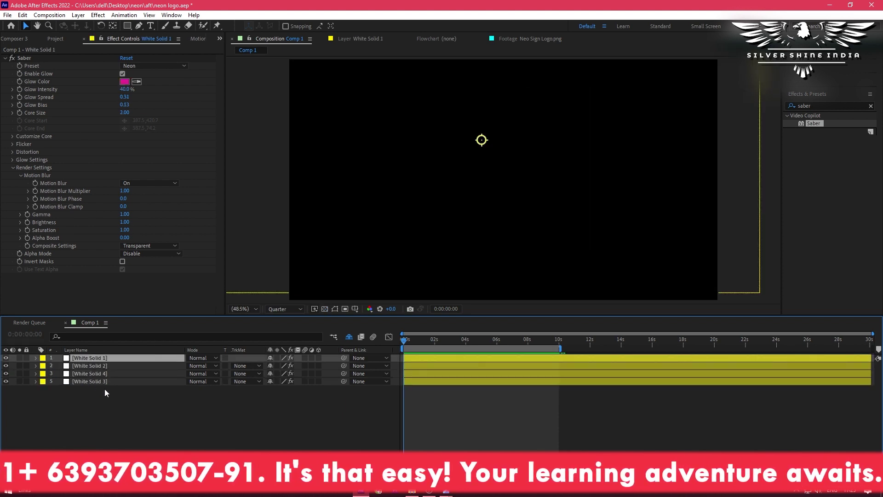
# Examine White Solid 2's Saber settings and view the completed neon logo at 0:00:08:55
pyautogui.click(103, 365)
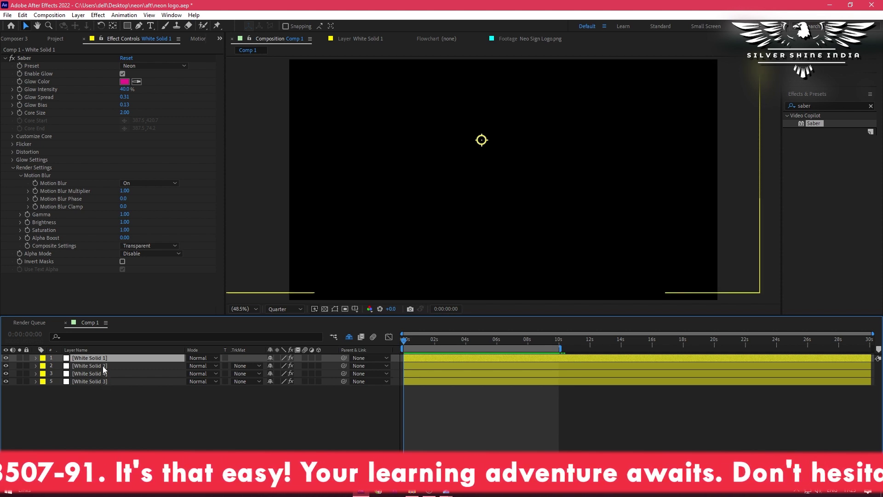
pyautogui.press('e')
pyautogui.press('e')
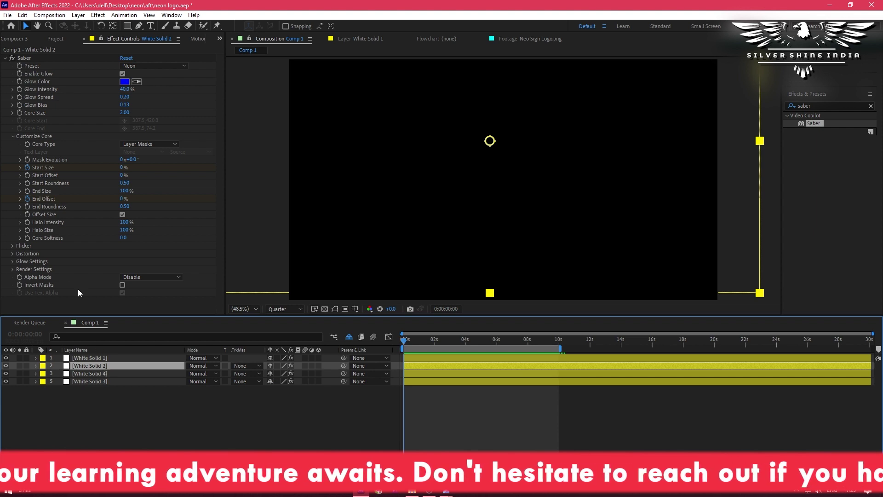
pyautogui.click(543, 341)
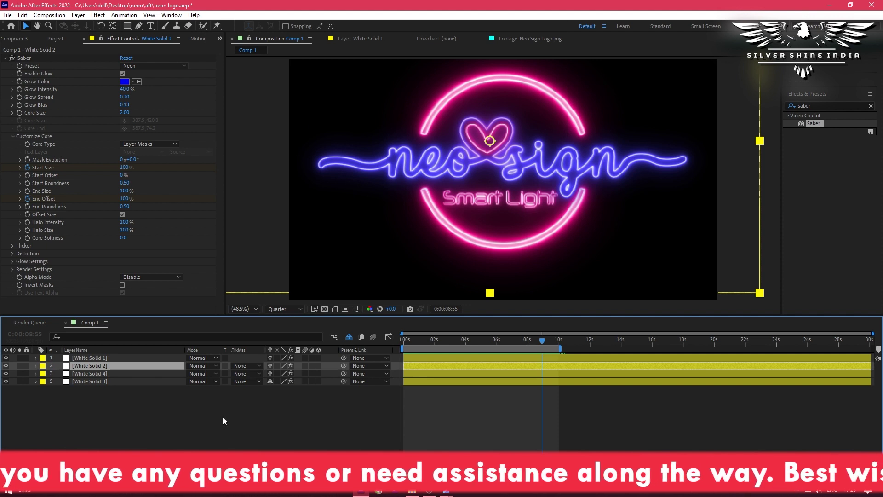
pyautogui.click(148, 431)
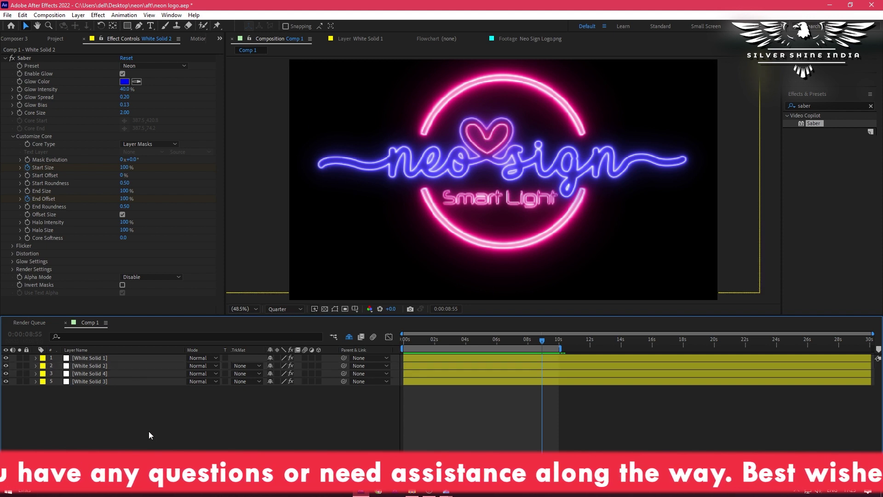
# Enable keyframing of Saber's Start Size and End Offset on White Solid 2 at 0 seconds and reveal both keyframed properties
pyautogui.click(116, 360)
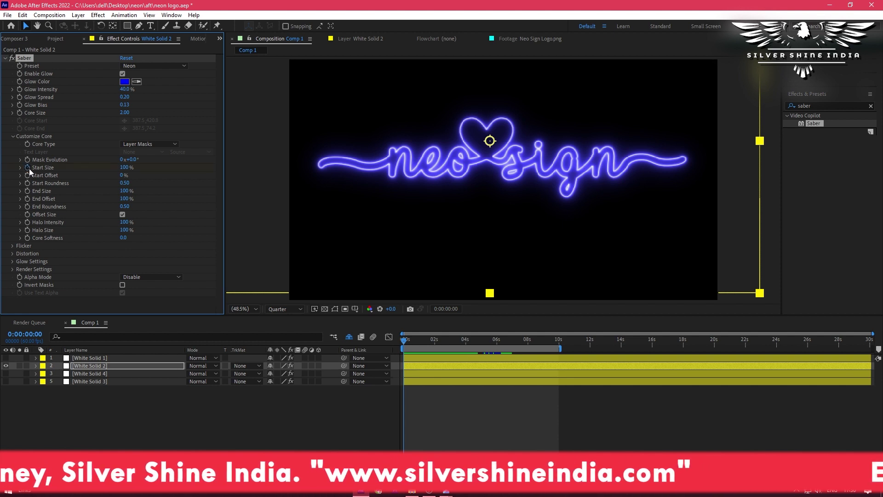
pyautogui.click(27, 199)
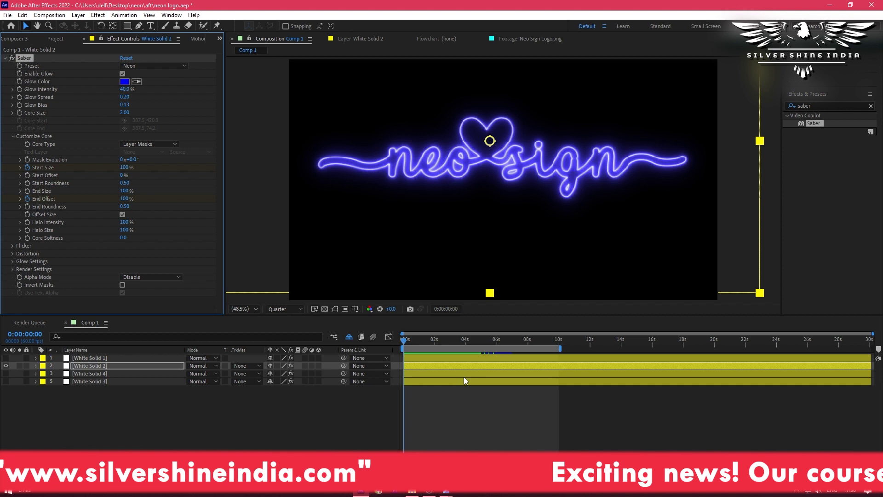
pyautogui.press('u')
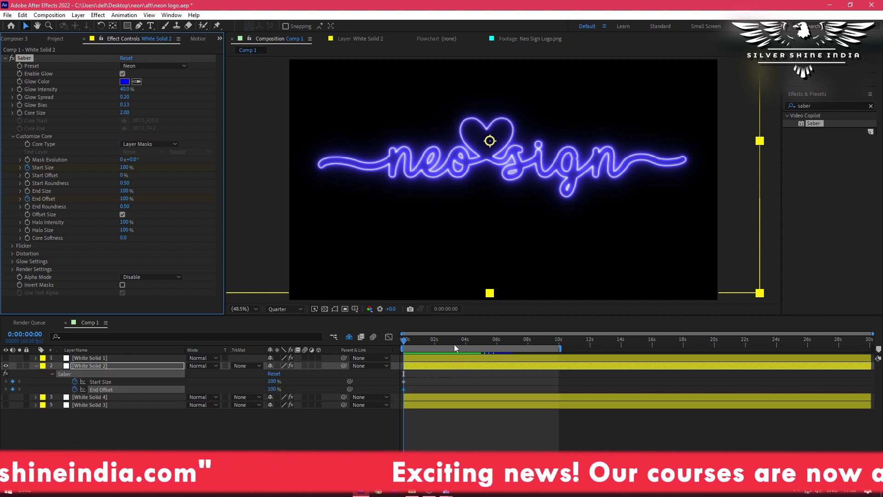
pyautogui.click(435, 343)
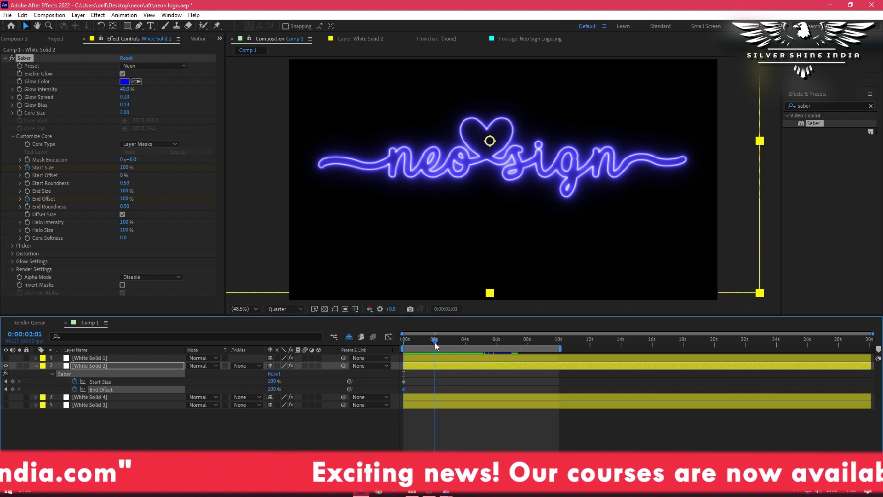
pyautogui.click(12, 381)
pyautogui.click(12, 389)
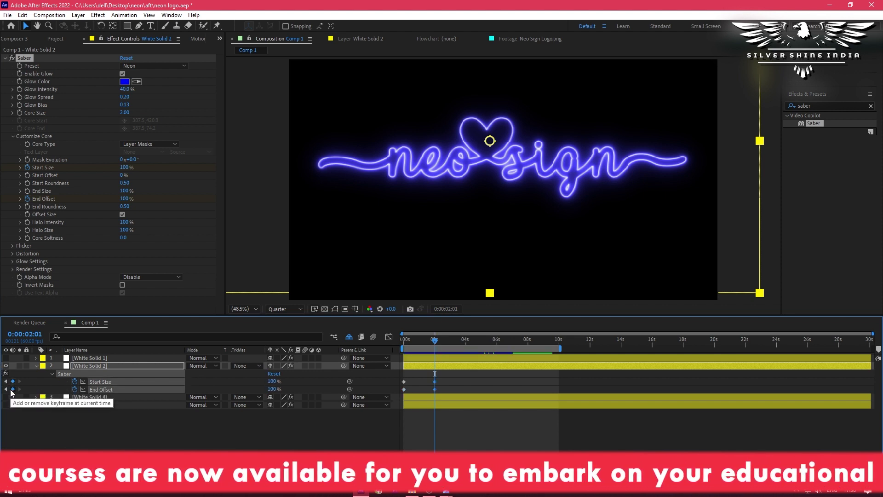
pyautogui.click(12, 389)
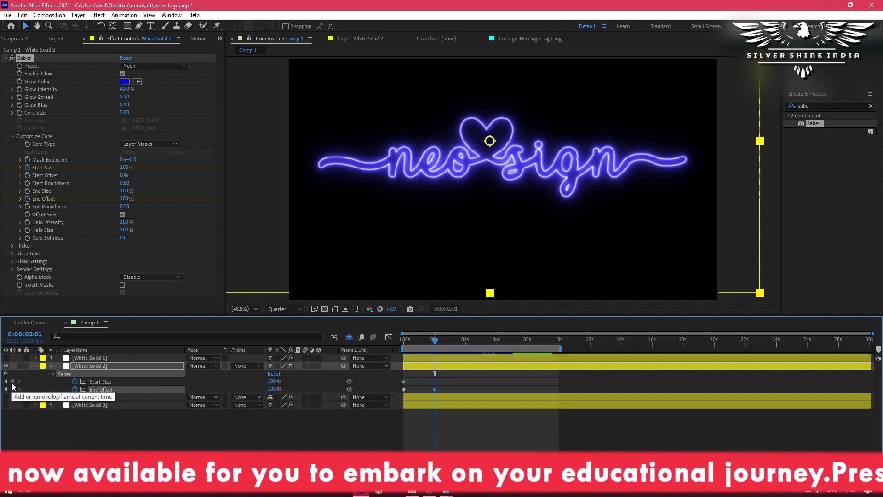
pyautogui.click(12, 381)
# Set White Solid 2's Saber Start Size and End Offset both to 0% at the start of the composition
pyautogui.moveTo(430, 341); pyautogui.dragTo(331, 350)
pyautogui.moveTo(270, 386); pyautogui.dragTo(216, 384)
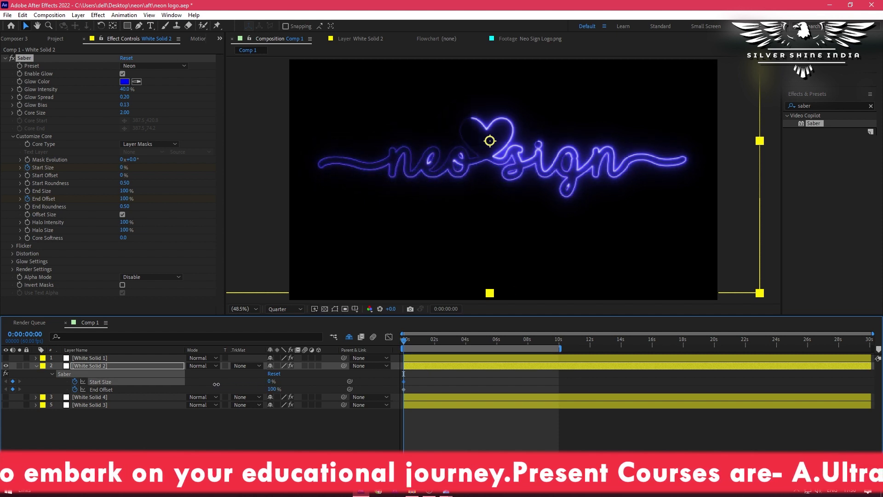
pyautogui.moveTo(272, 389); pyautogui.dragTo(202, 387)
# Set White Solid 2's Start Size and End Offset both to 100% at 0:00:01:59, and preview the write-on from the start
pyautogui.click(434, 341)
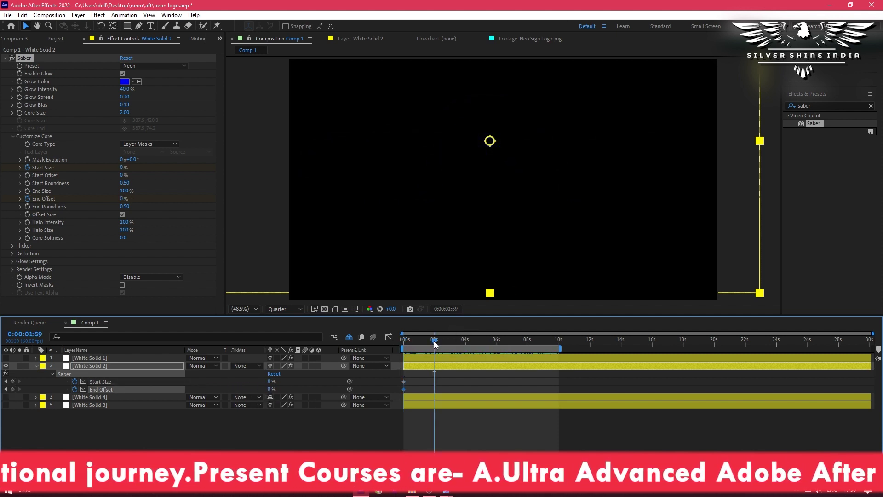
pyautogui.moveTo(272, 381); pyautogui.dragTo(321, 385)
pyautogui.click(272, 390)
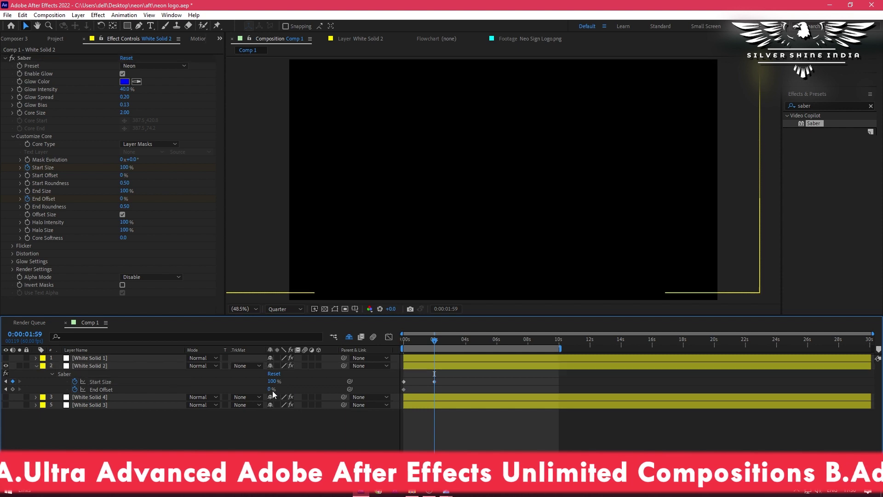
pyautogui.click(271, 390)
pyautogui.write('100')
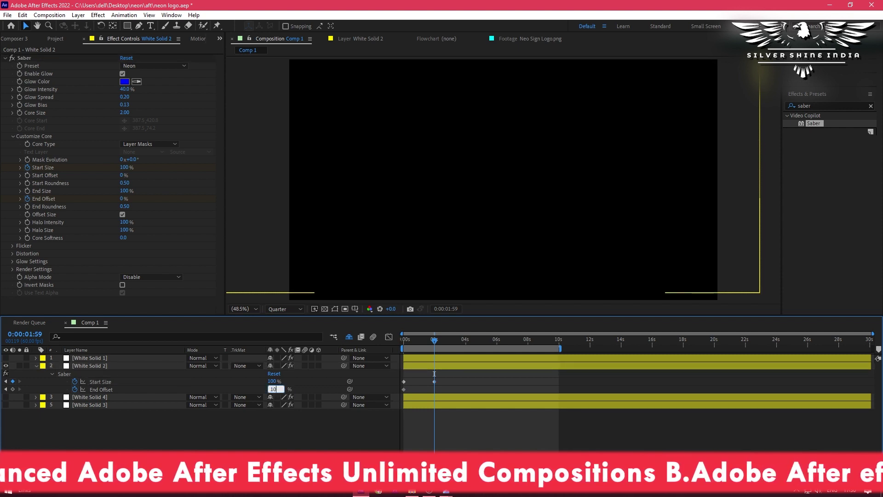
pyautogui.press('Return')
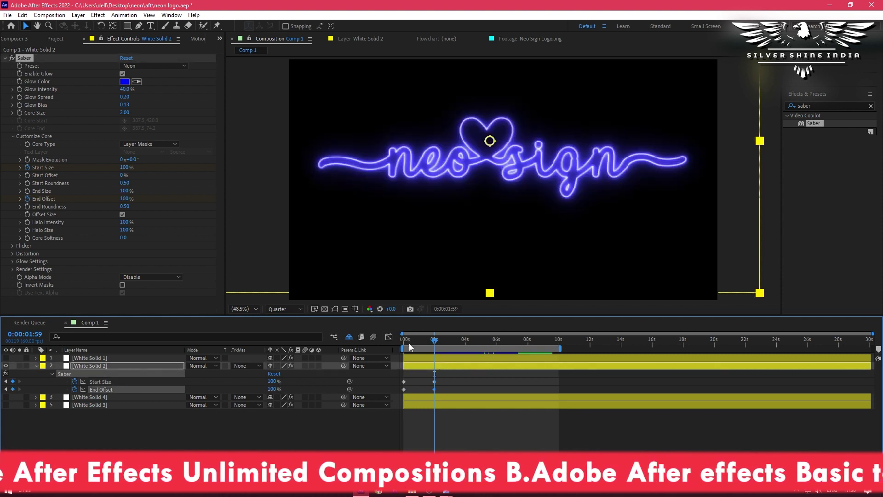
pyautogui.click(405, 340)
pyautogui.press('space')
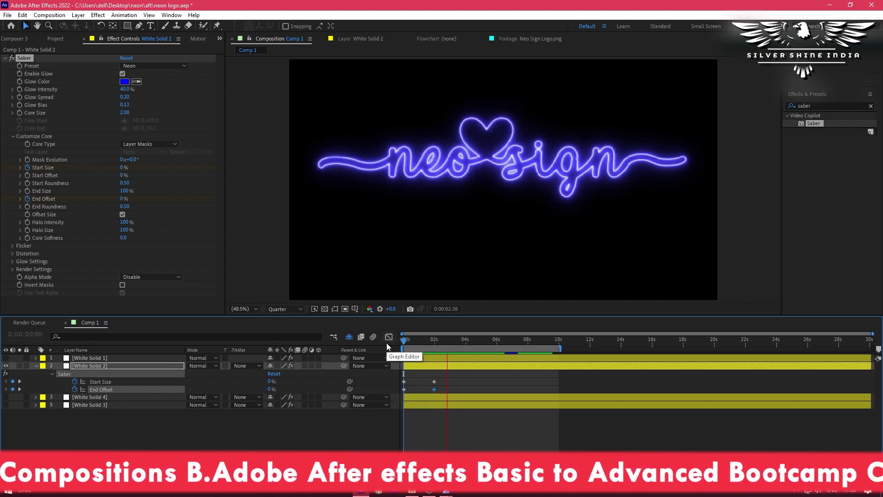
# Slow the write-on by moving the ending Start Size and End Offset keyframes to 0:00:03:20, and preview it
pyautogui.moveTo(428, 371); pyautogui.dragTo(454, 392)
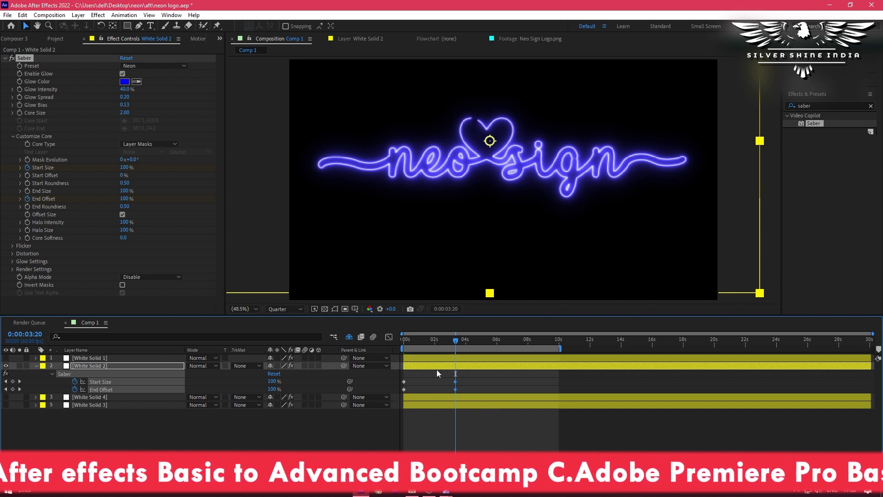
pyautogui.press('Home')
pyautogui.press('space')
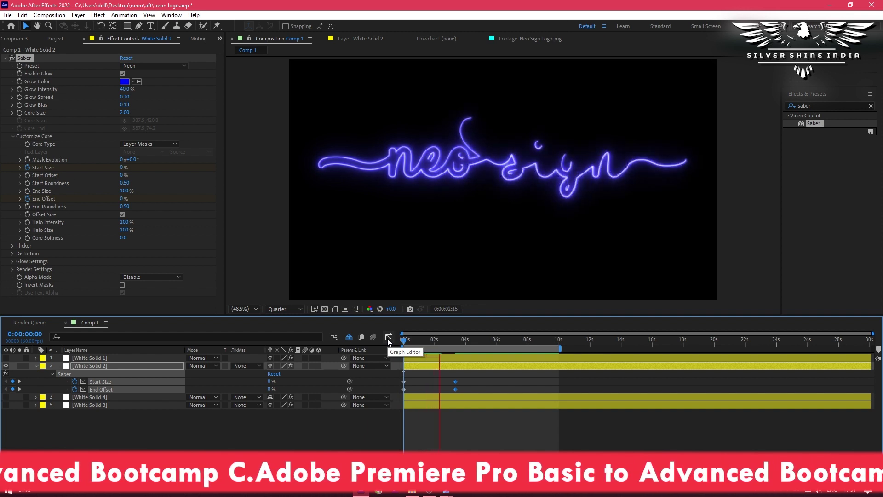
# Apply Easy Ease to all Start Size and End Offset keyframes of White Solid 2, preview the result and deselect them
pyautogui.moveTo(398, 376); pyautogui.dragTo(464, 392)
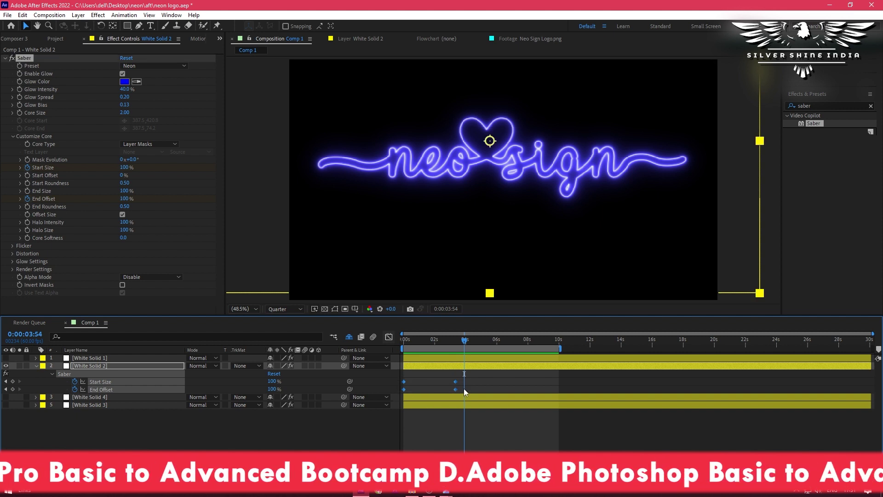
pyautogui.press('F9')
pyautogui.press('Home')
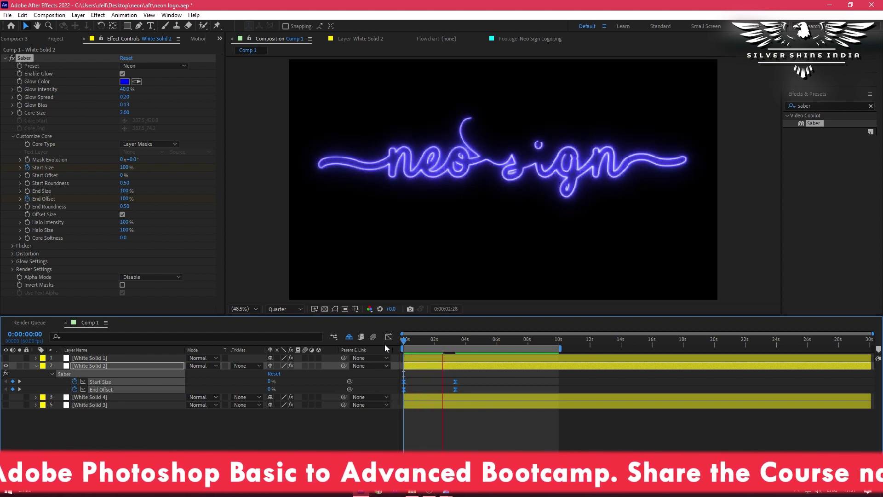
pyautogui.press('space')
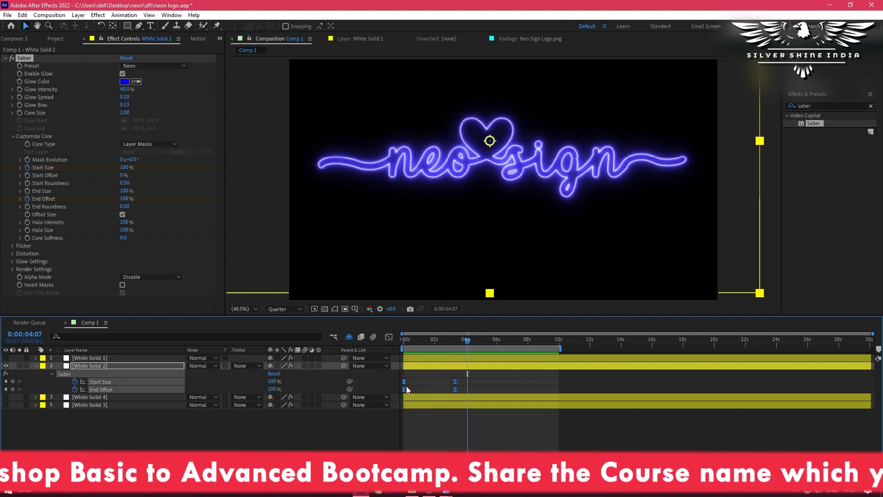
pyautogui.click(426, 385)
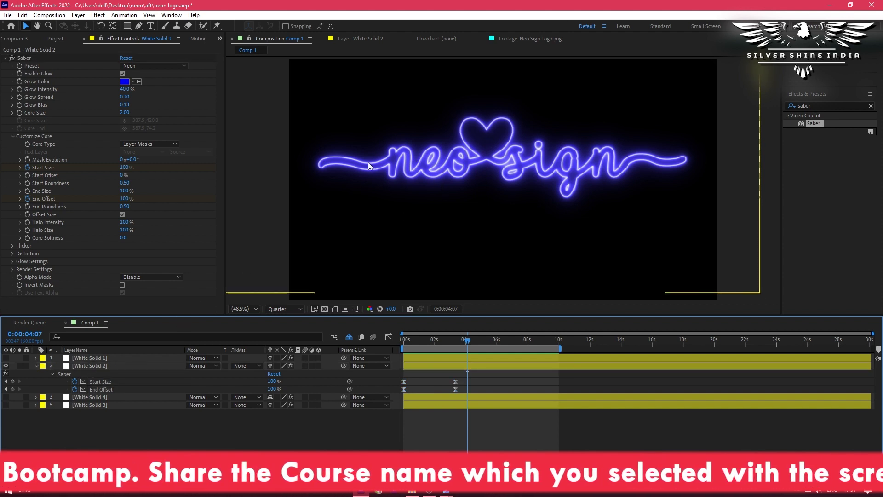
# Preview the complete neon logo animation from the start with all white solid layers visible
pyautogui.click(6, 368)
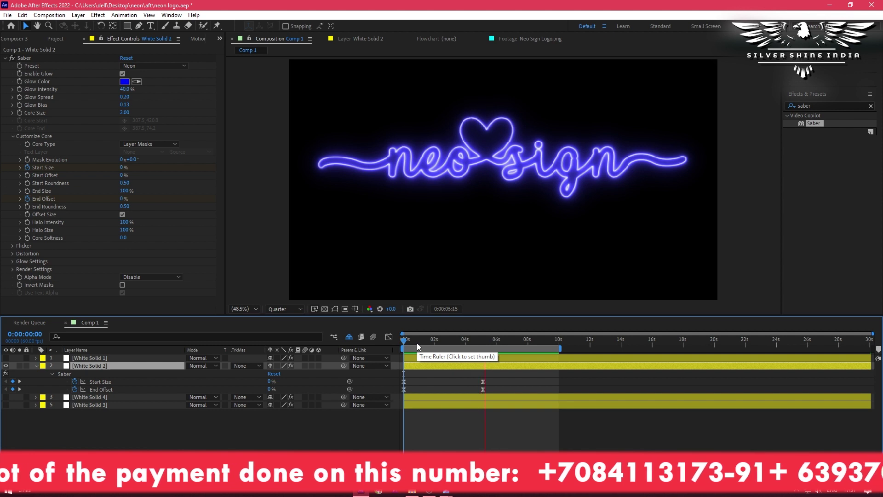
pyautogui.press('space')
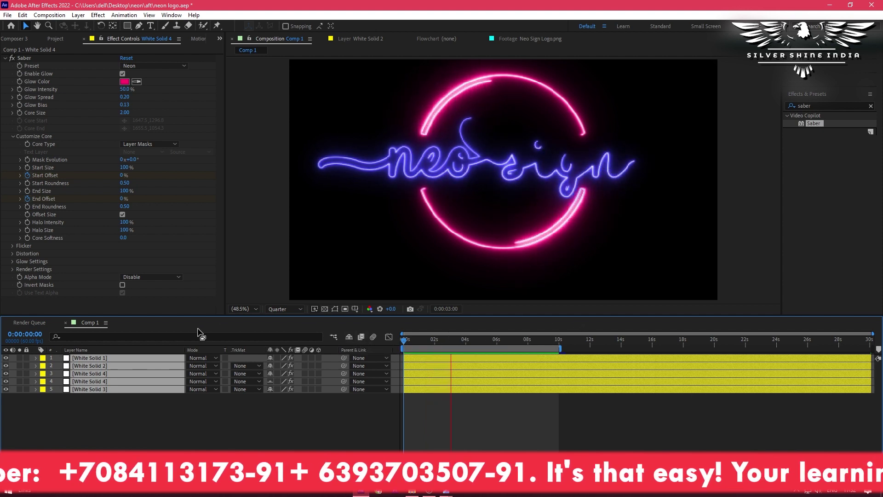
pyautogui.click(128, 435)
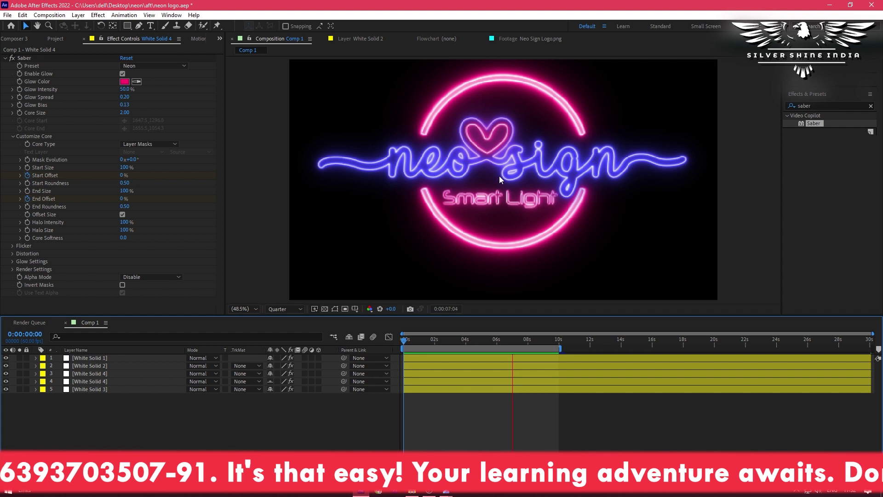
pyautogui.click(403, 343)
pyautogui.moveTo(403, 342); pyautogui.dragTo(387, 337)
pyautogui.press('space')
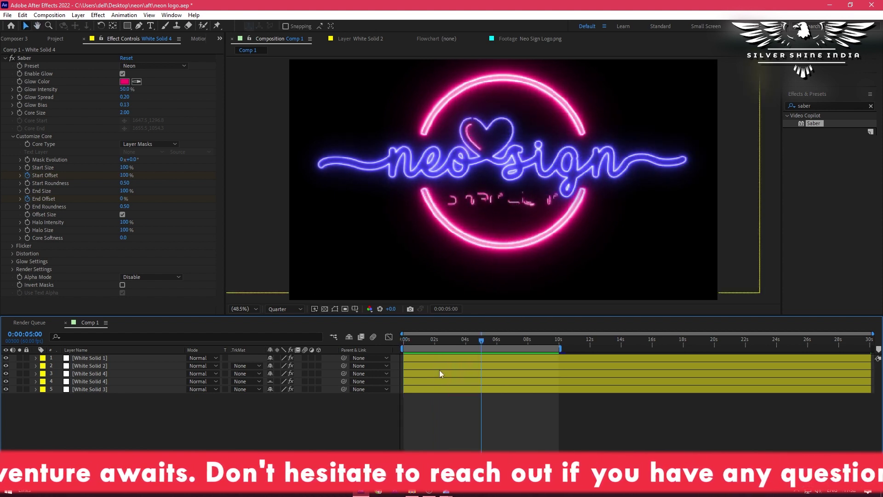
# Reveal the keyframes of all five white solid layers and examine the timing of their Saber size and offset animations
pyautogui.click(443, 358)
pyautogui.keyDown('shift'); pyautogui.click(454, 388); pyautogui.keyUp('shift')
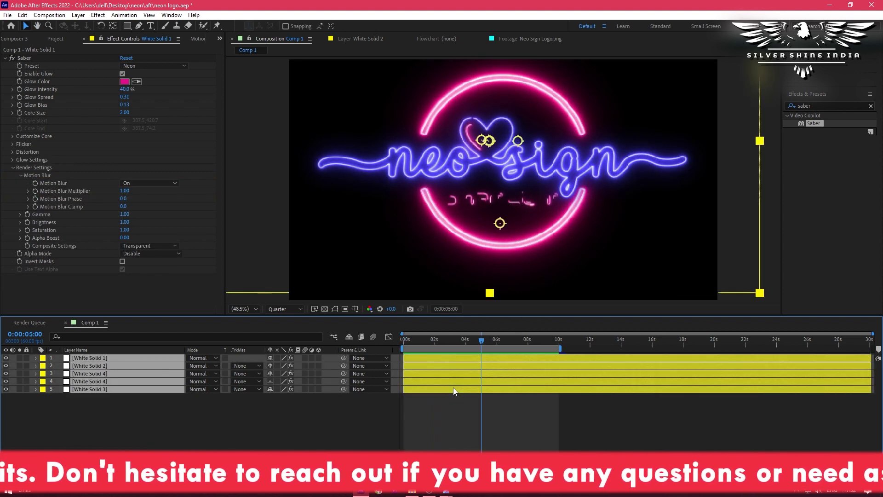
pyautogui.press('u')
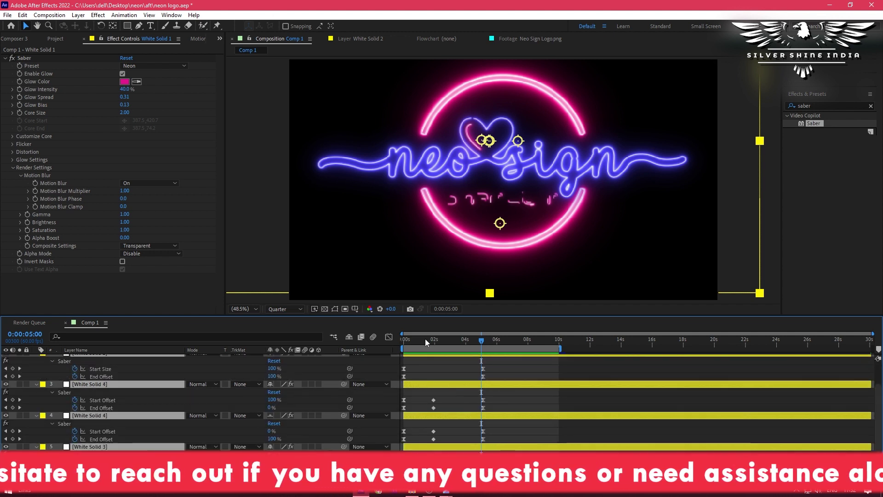
pyautogui.press('Home')
pyautogui.moveTo(414, 350); pyautogui.dragTo(503, 370)
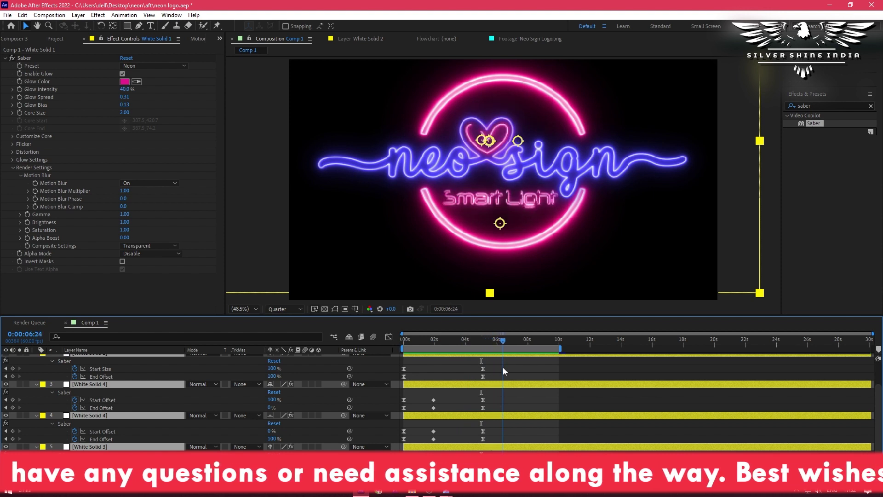
pyautogui.scroll(2, 499, 404)
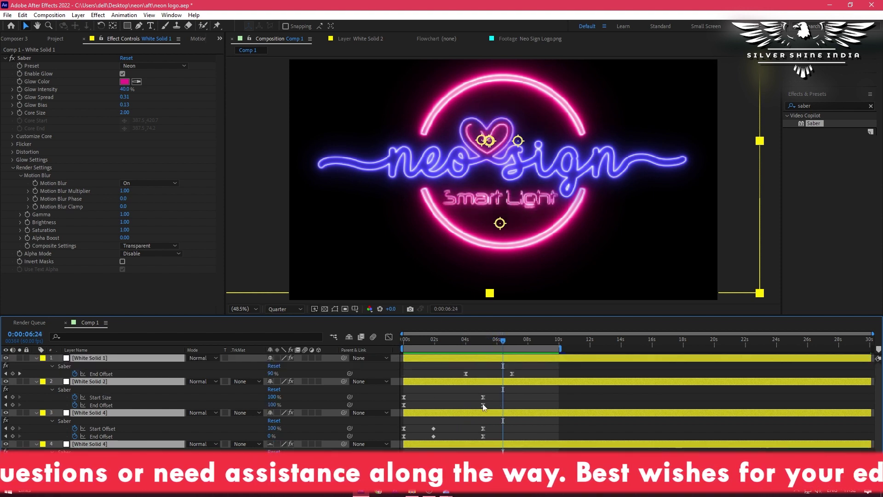
pyautogui.scroll(-2, 482, 404)
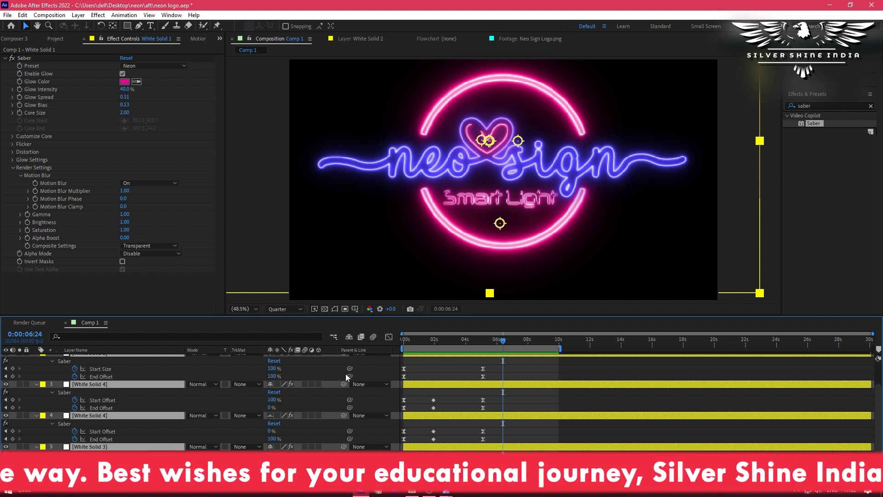
pyautogui.scroll(2, 184, 368)
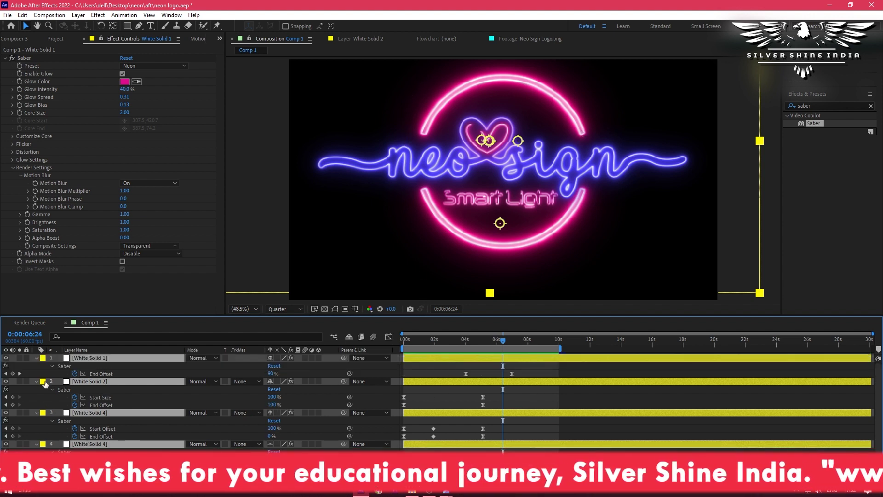
# Show only the circle's White Solid 4 layer and delete its Mask 3, the lower arc
pyautogui.click(36, 358)
pyautogui.click(89, 426)
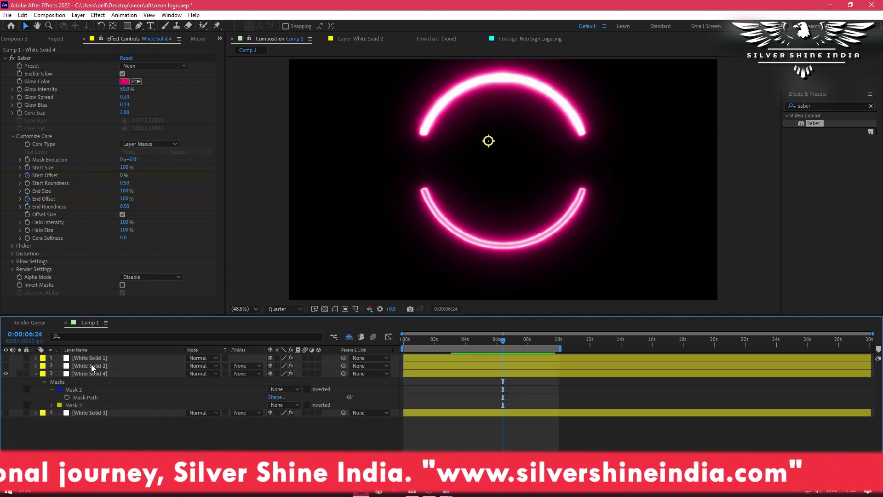
pyautogui.click(99, 375)
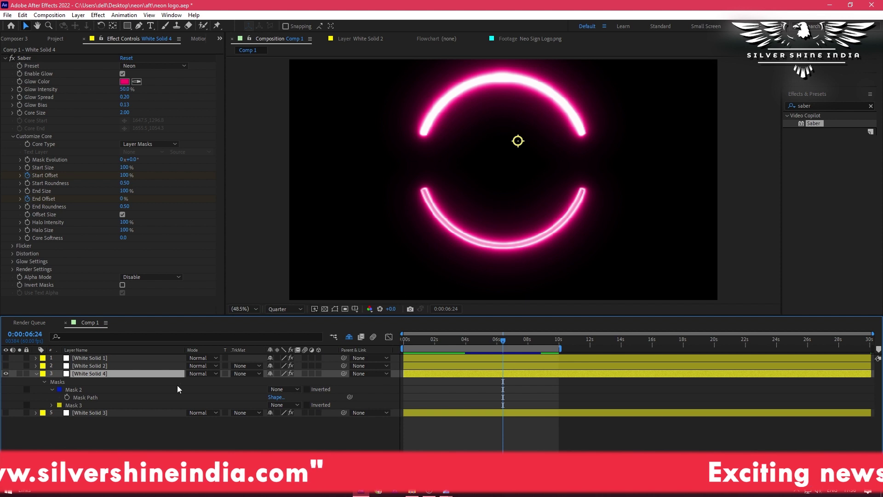
pyautogui.click(96, 402)
pyautogui.click(98, 406)
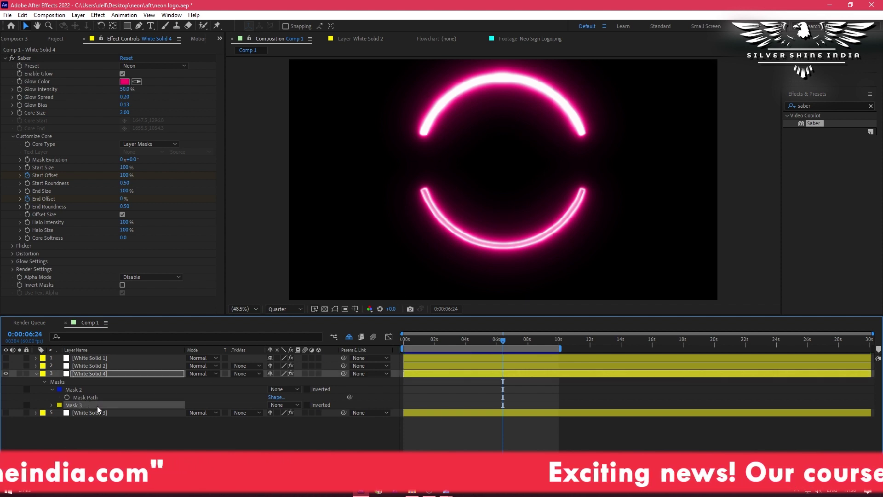
pyautogui.press('Delete')
# Check the remaining upper arc's write-on up to 0:00:05:09, duplicate White Solid 4 and flip the copy vertically
pyautogui.moveTo(465, 336); pyautogui.dragTo(360, 349)
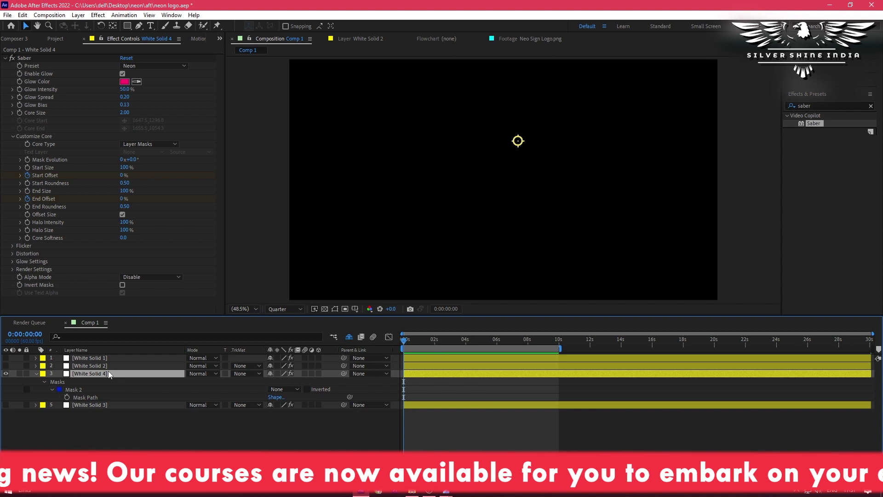
pyautogui.press('m')
pyautogui.click(408, 343)
pyautogui.moveTo(408, 343); pyautogui.dragTo(484, 352)
pyautogui.click(450, 375)
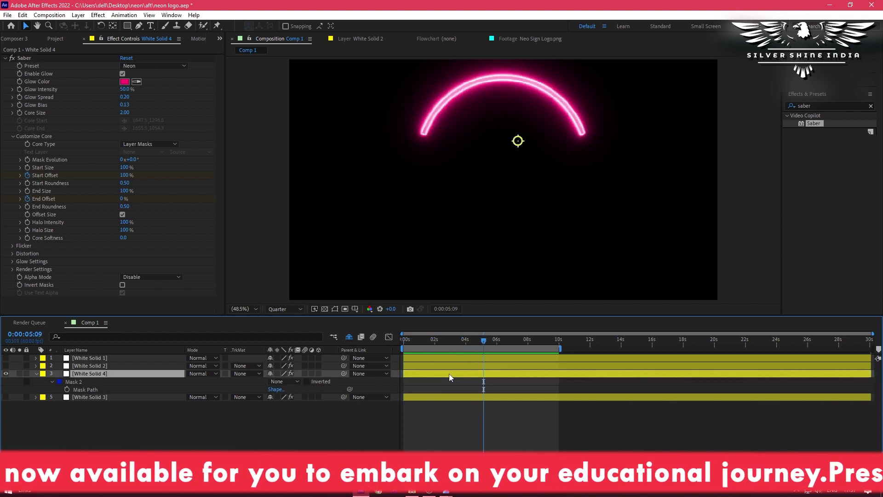
pyautogui.hotkey('ctrl', 'd')
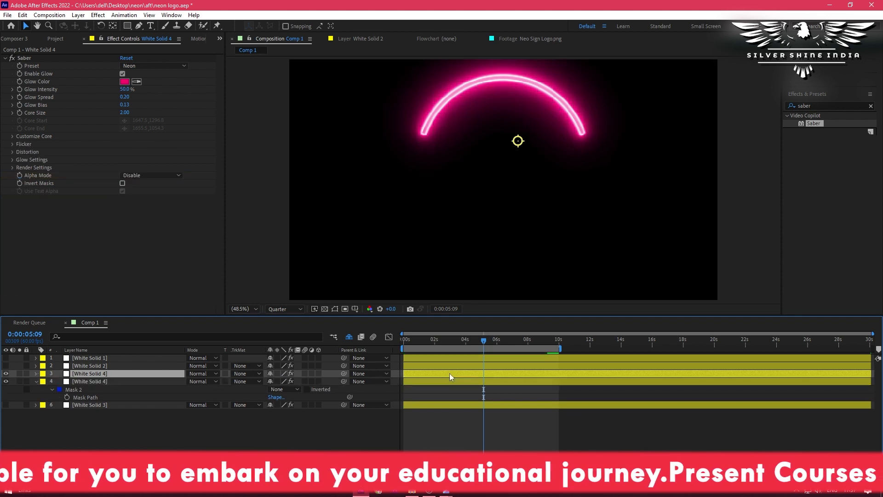
pyautogui.rightClick(91, 372)
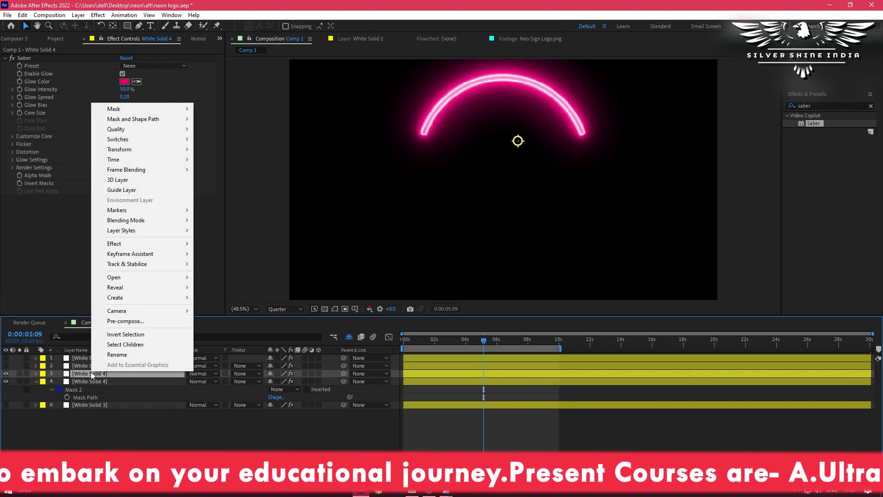
pyautogui.moveTo(119, 149)
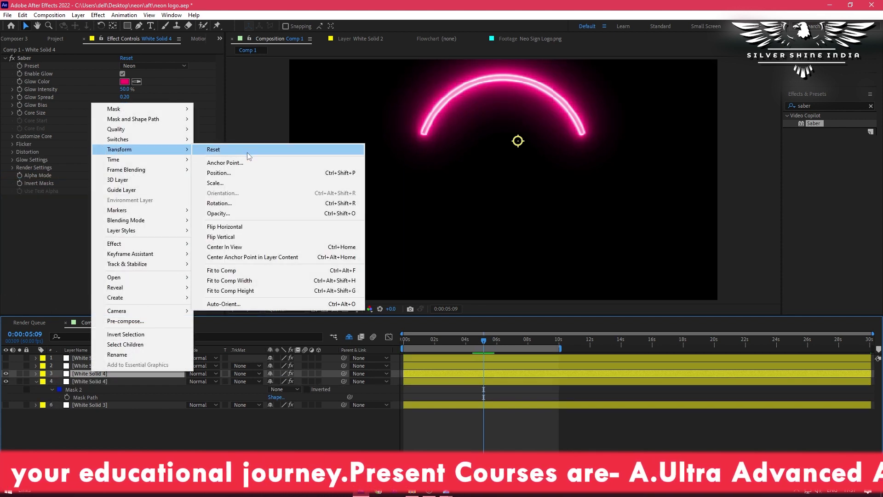
pyautogui.click(239, 236)
# Move the flipped arc down below the original so that it forms the lower half of the circle
pyautogui.click(482, 153)
pyautogui.moveTo(481, 154); pyautogui.dragTo(484, 191)
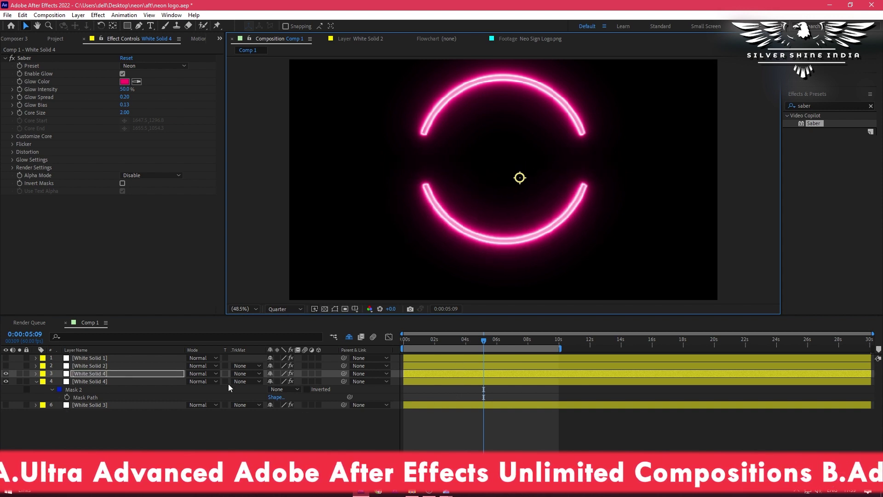
pyautogui.moveTo(484, 206); pyautogui.dragTo(481, 207)
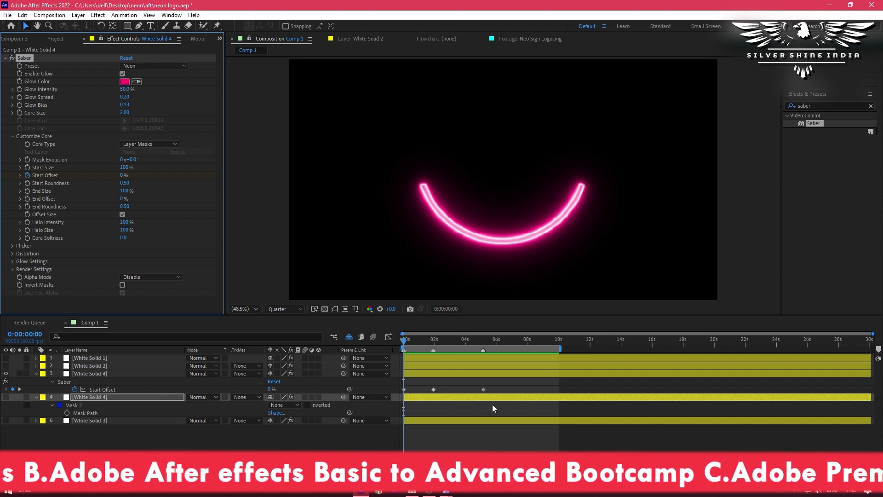
# Review the lower arc's Start Offset keyframes one by one and preview its animation from the start
pyautogui.press('k')
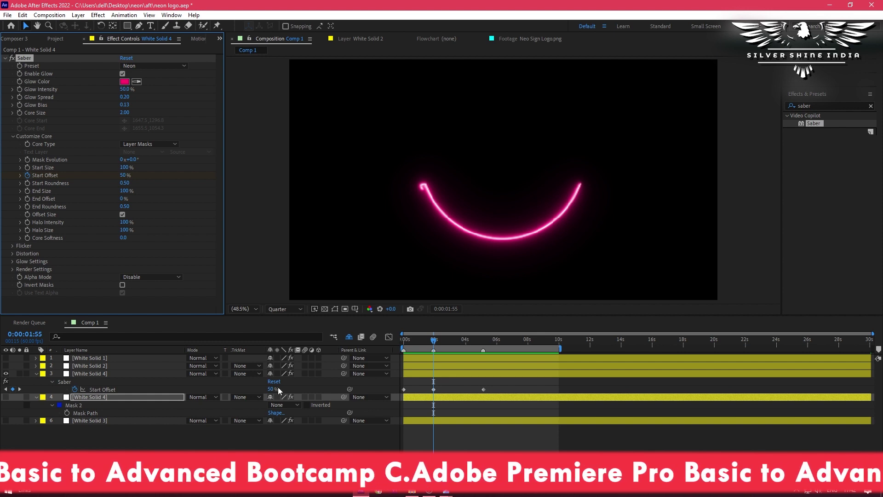
pyautogui.press('k')
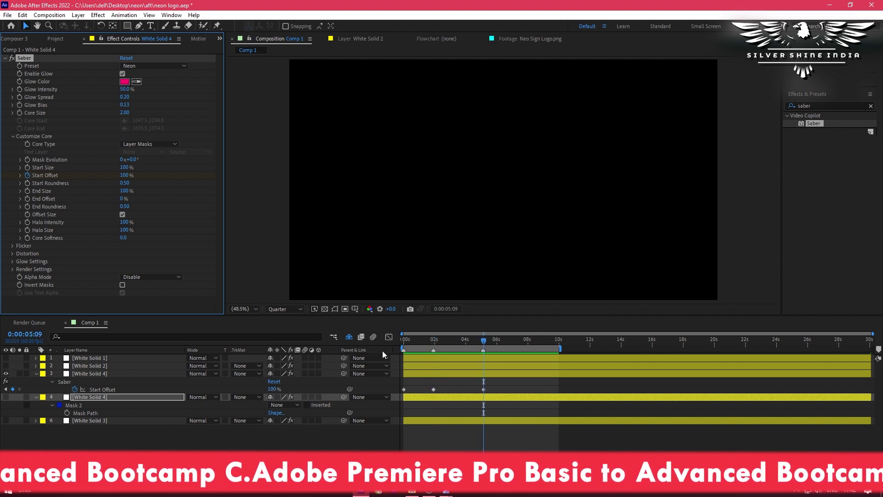
pyautogui.click(400, 342)
pyautogui.press('space')
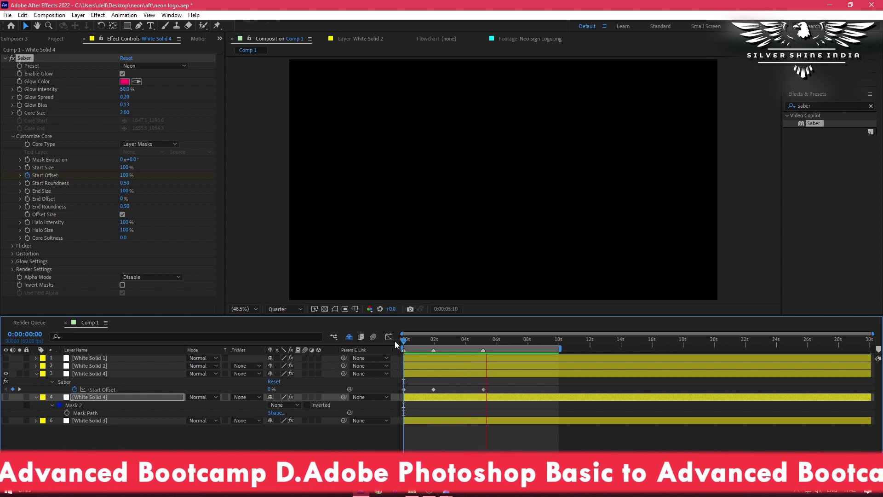
pyautogui.press('space')
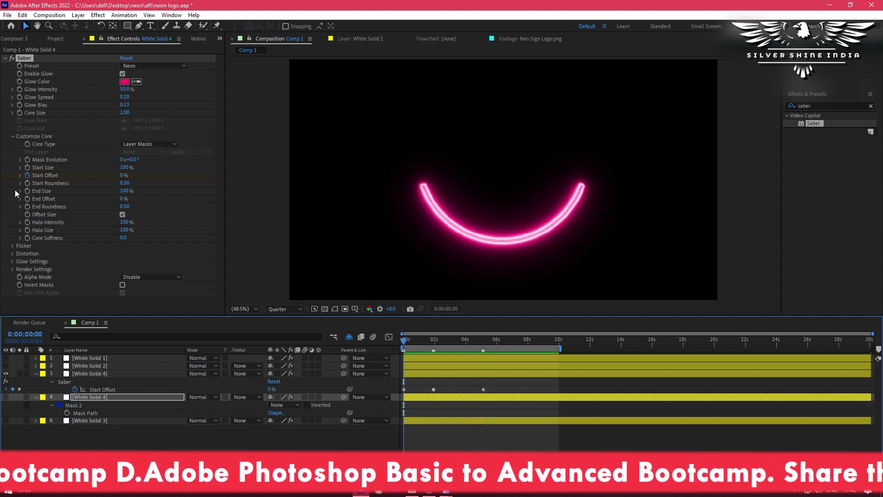
# Try an End Offset keyframe on the lower arc at 0:00:00:00, testing 100% and 0%, and remove the End Offset keyframing
pyautogui.click(26, 201)
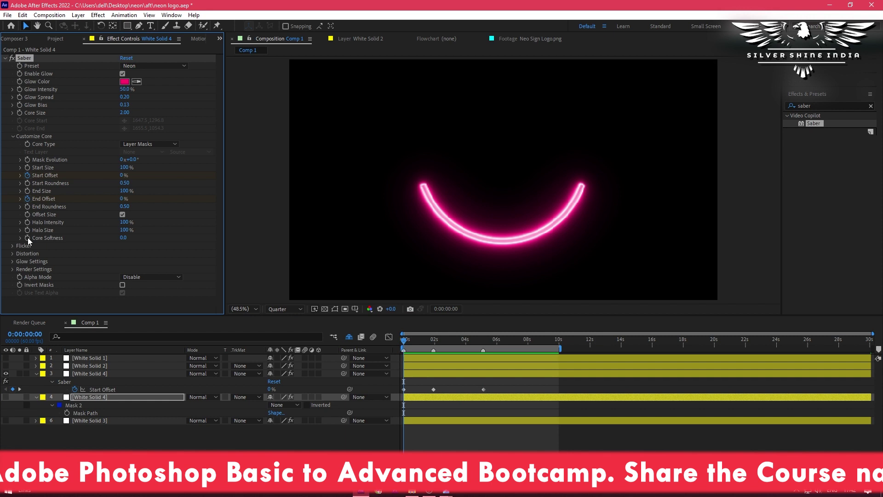
pyautogui.click(417, 373)
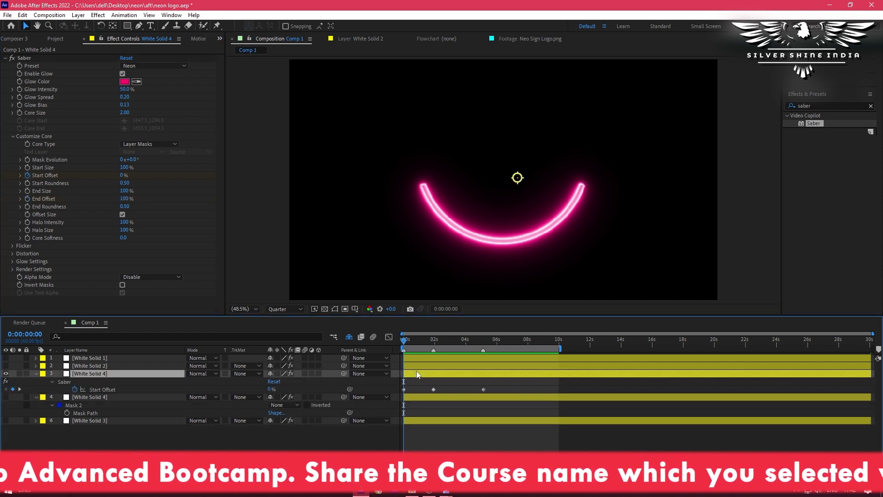
pyautogui.click(23, 58)
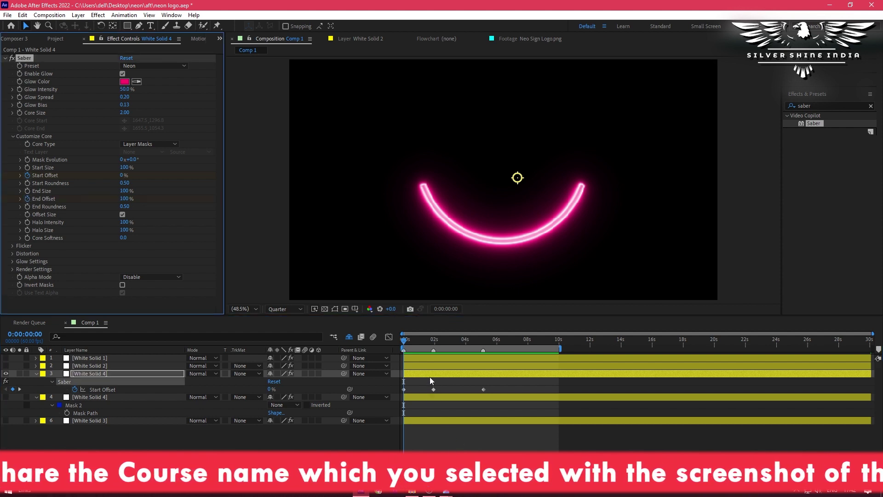
pyautogui.press('u')
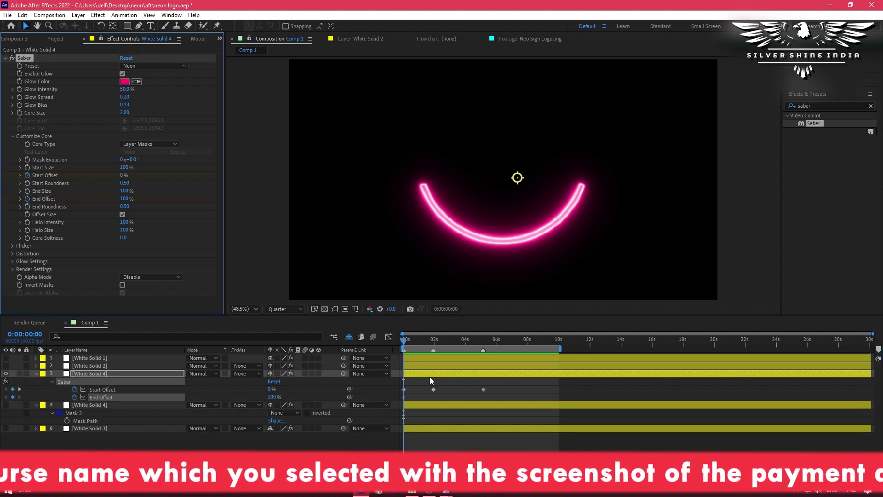
pyautogui.press('k')
pyautogui.press('j')
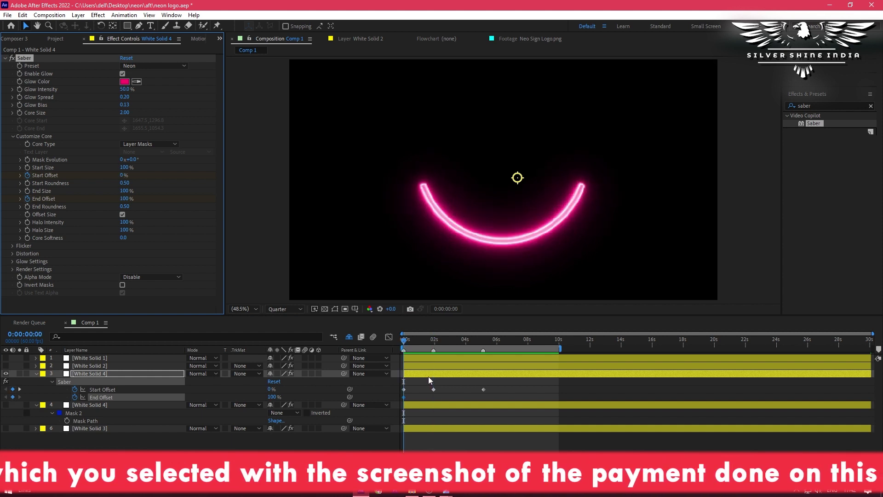
pyautogui.moveTo(272, 397); pyautogui.dragTo(202, 399)
pyautogui.press('space')
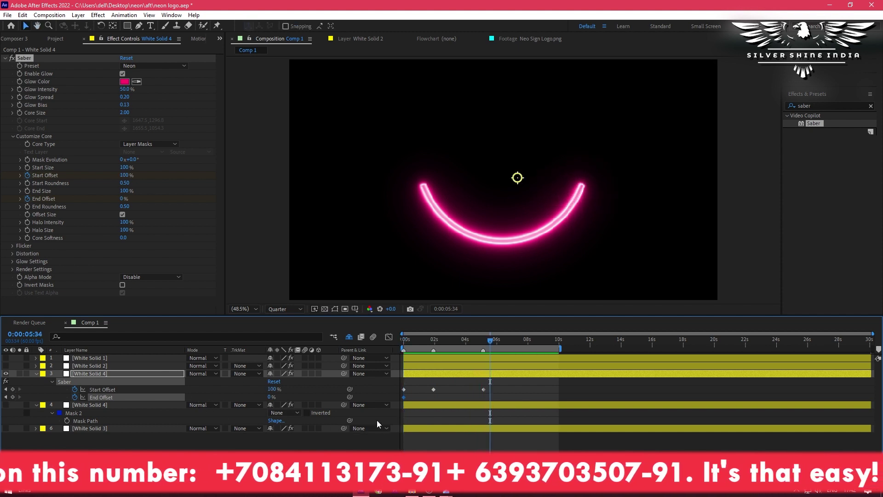
pyautogui.click(478, 403)
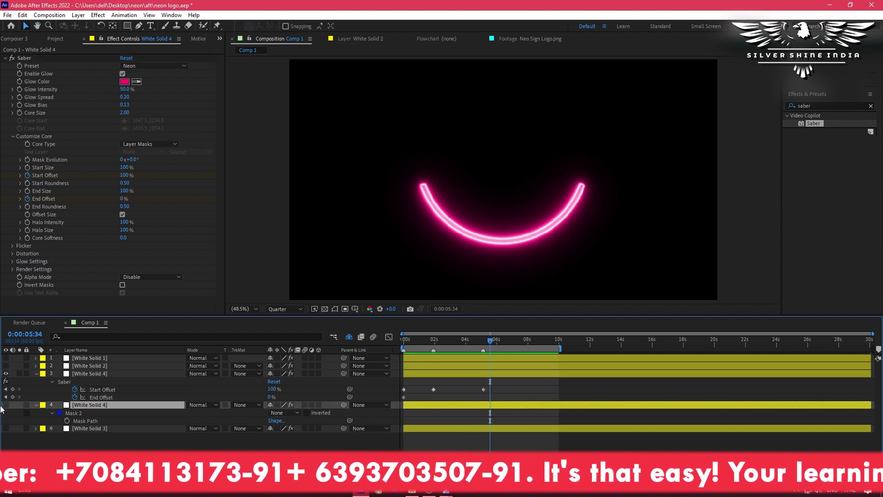
pyautogui.click(75, 397)
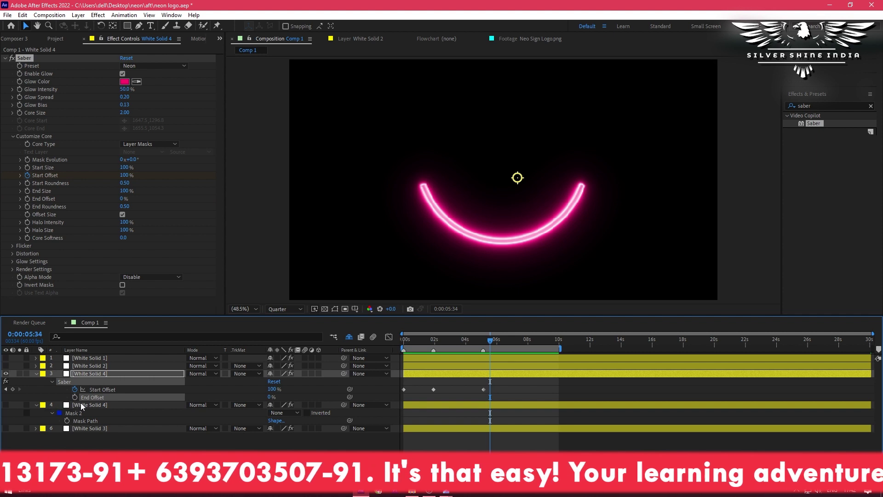
# Make the upper arc's White Solid 4 layer visible again and scrub both arcs' animation to 0:00:05:18
pyautogui.click(47, 406)
pyautogui.click(5, 405)
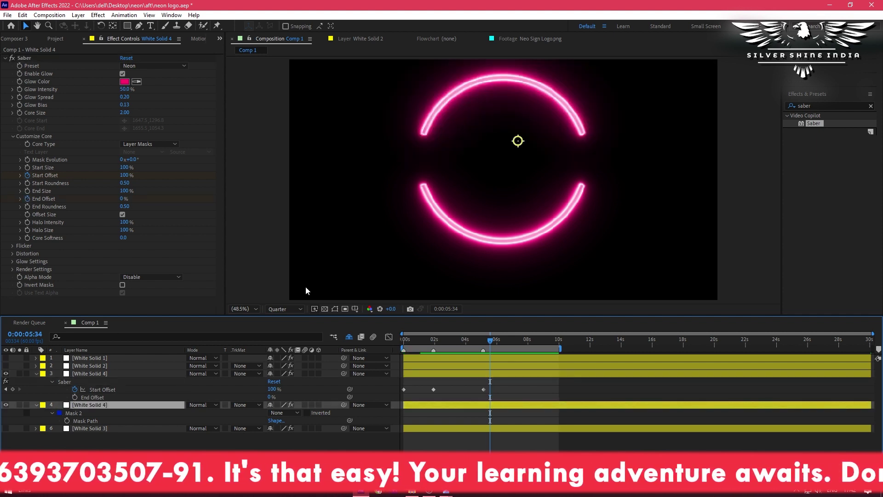
pyautogui.moveTo(416, 342); pyautogui.dragTo(486, 349)
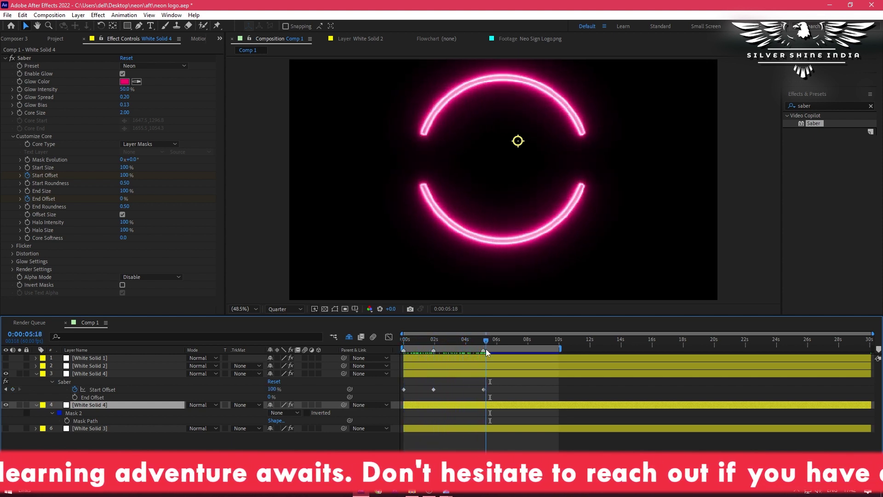
# Flip the upper arc's White Solid 4 layer horizontally and realign it above the lower arc
pyautogui.rightClick(511, 402)
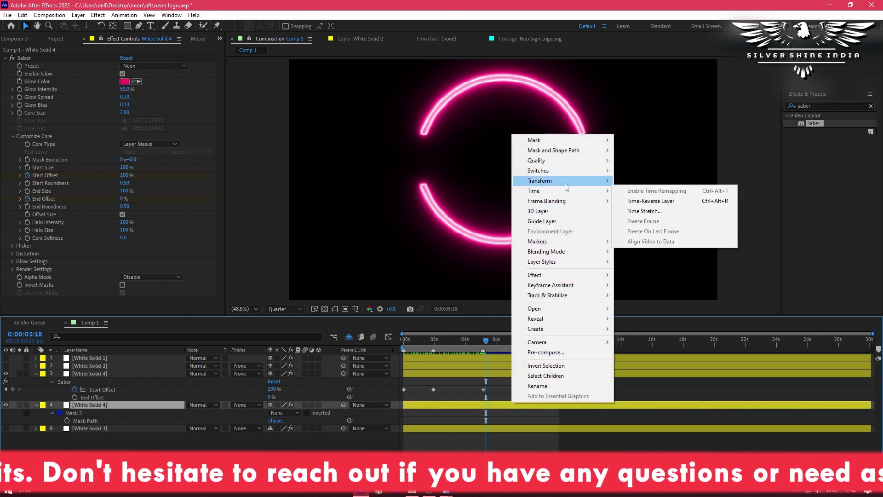
pyautogui.moveTo(552, 180)
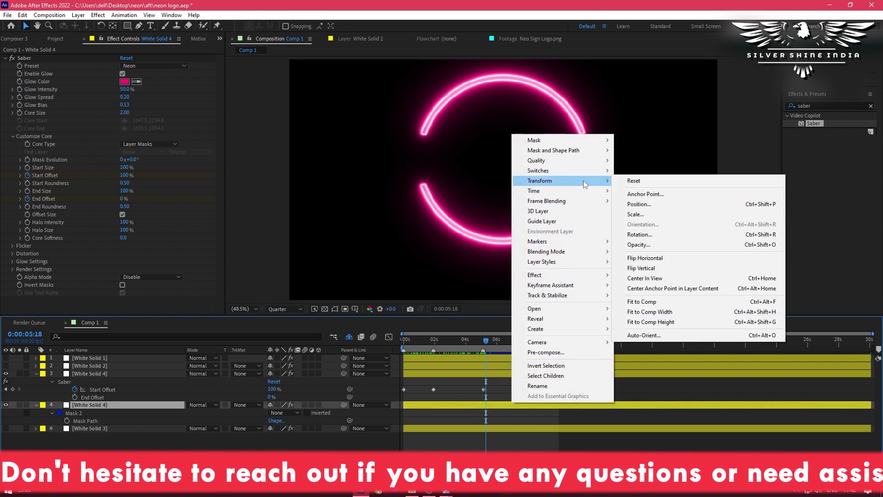
pyautogui.click(679, 260)
pyautogui.moveTo(463, 121); pyautogui.dragTo(432, 121)
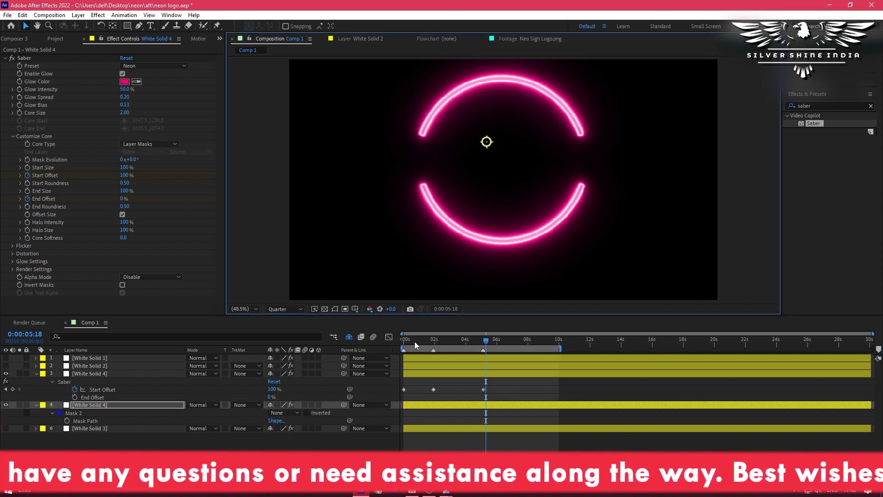
# Preview the two arcs, make the other white solid layers visible and play the complete logo animation from the start
pyautogui.moveTo(415, 341); pyautogui.dragTo(355, 355)
pyautogui.press('space')
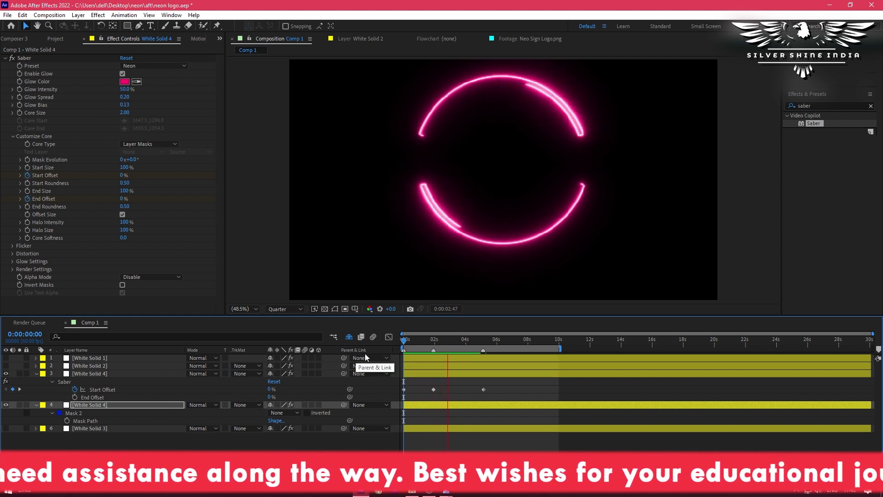
pyautogui.click(6, 428)
pyautogui.moveTo(433, 340); pyautogui.dragTo(385, 344)
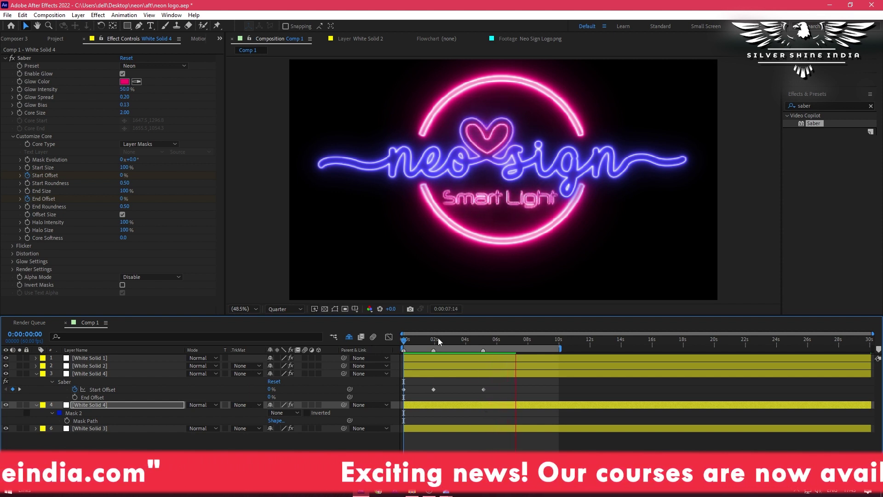
pyautogui.press('space')
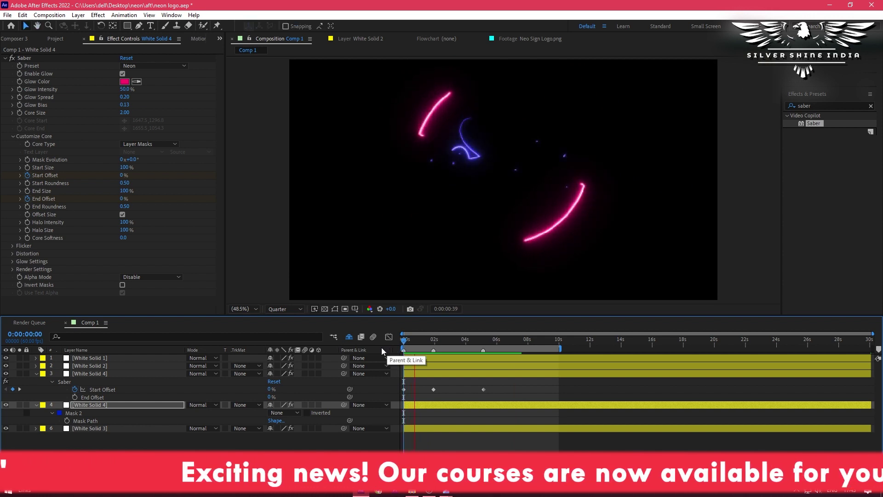